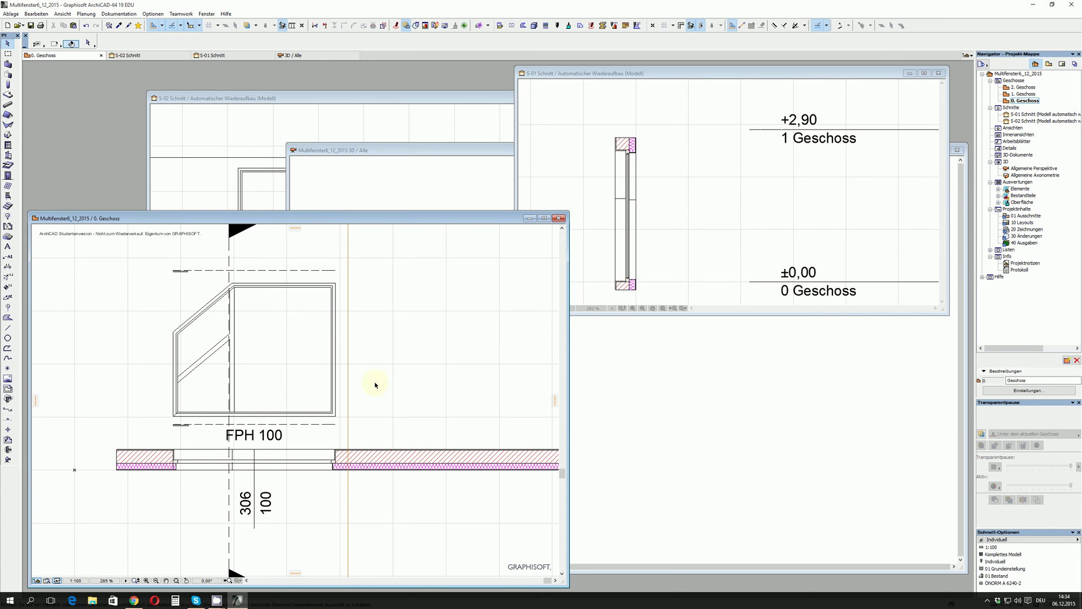
Step: Place a second FPH 100 window in the wall right of the first and set its opening side
scroll(353, 451, "up", 1)
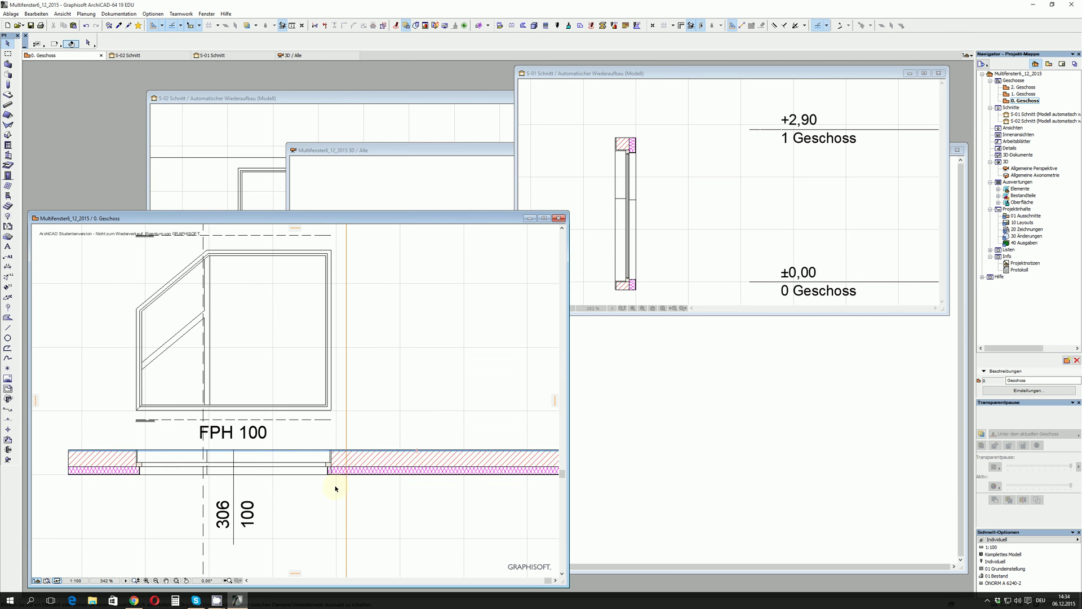
scroll(355, 455, "down", 2)
middle_click_drag(312, 473, 225, 493)
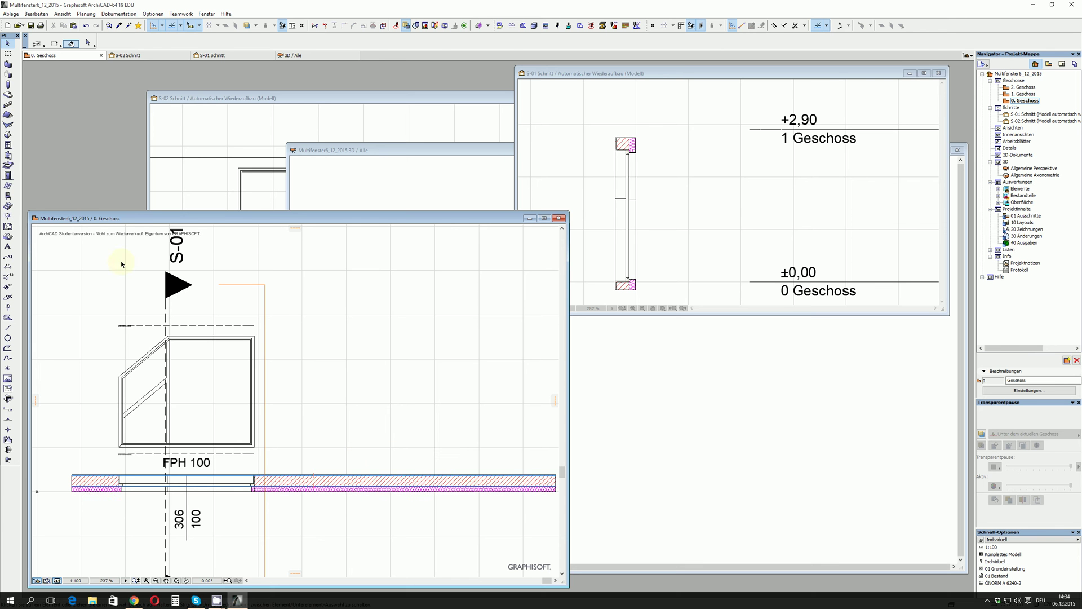
left_click(8, 144)
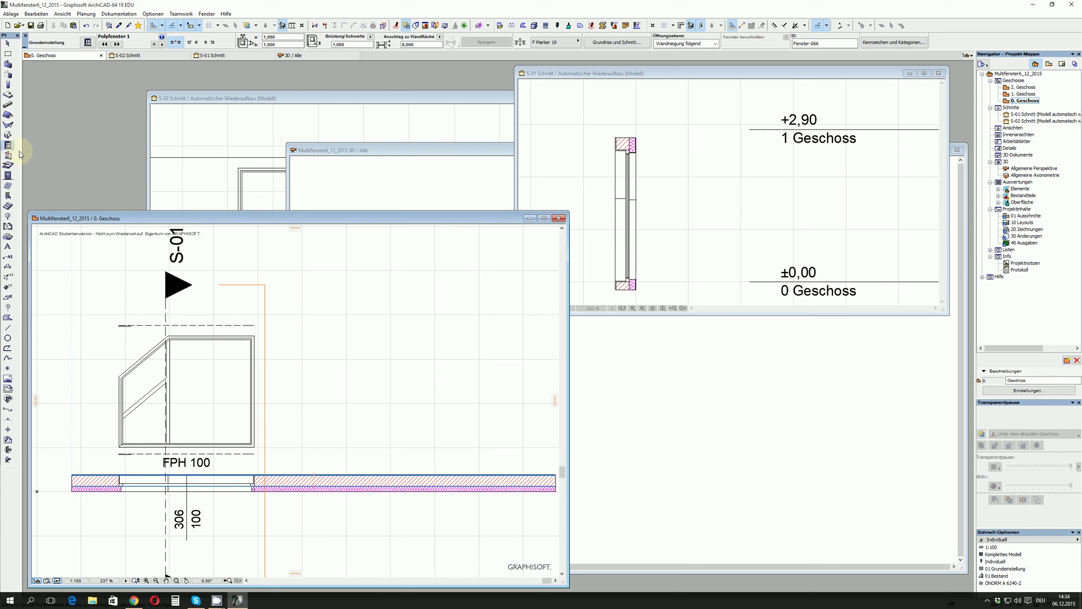
left_click(366, 491)
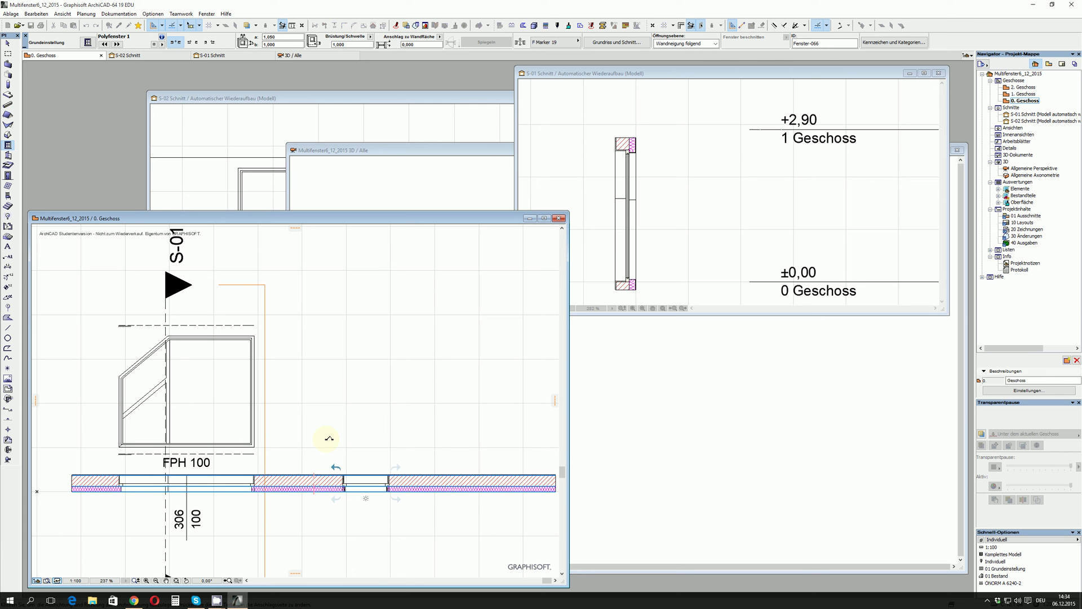
left_click(387, 438)
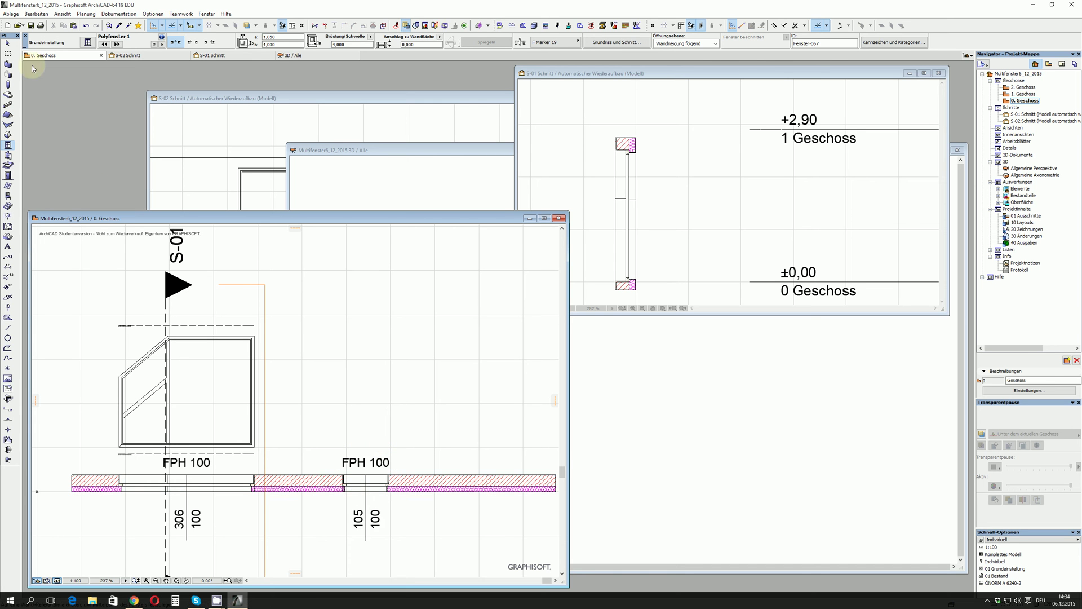
Step: Stretch the new window's right edge so it is 266.5 wide
left_click(7, 42)
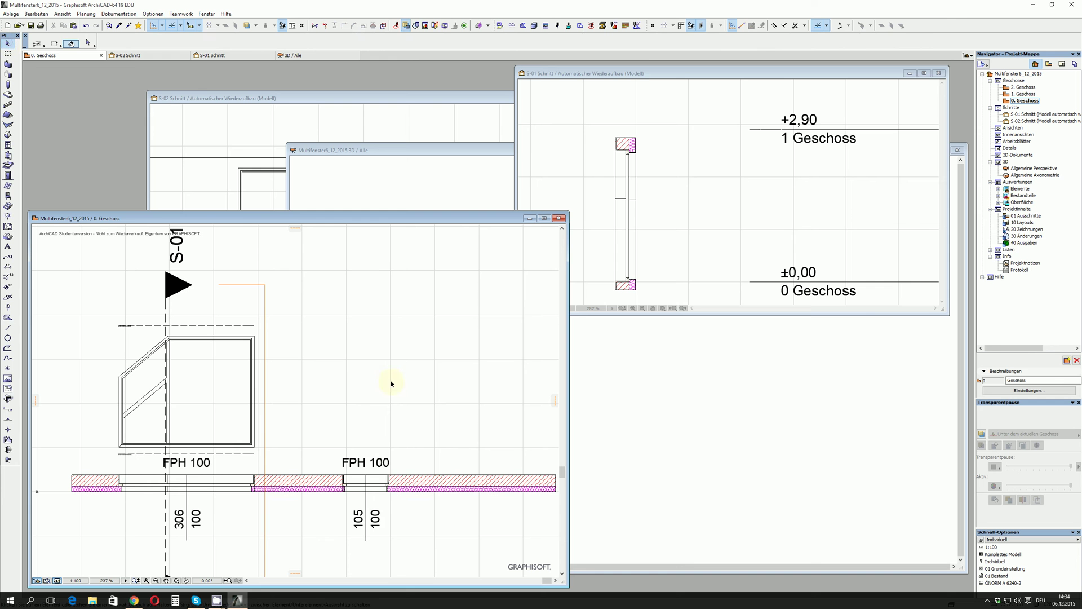
left_click(389, 476)
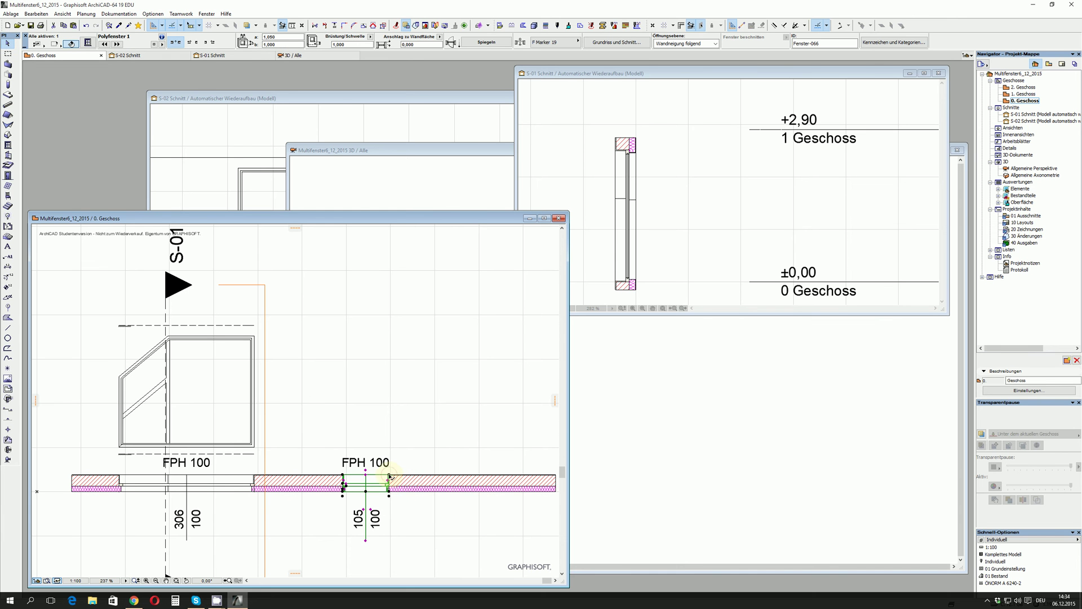
left_click(389, 477)
left_click(461, 477)
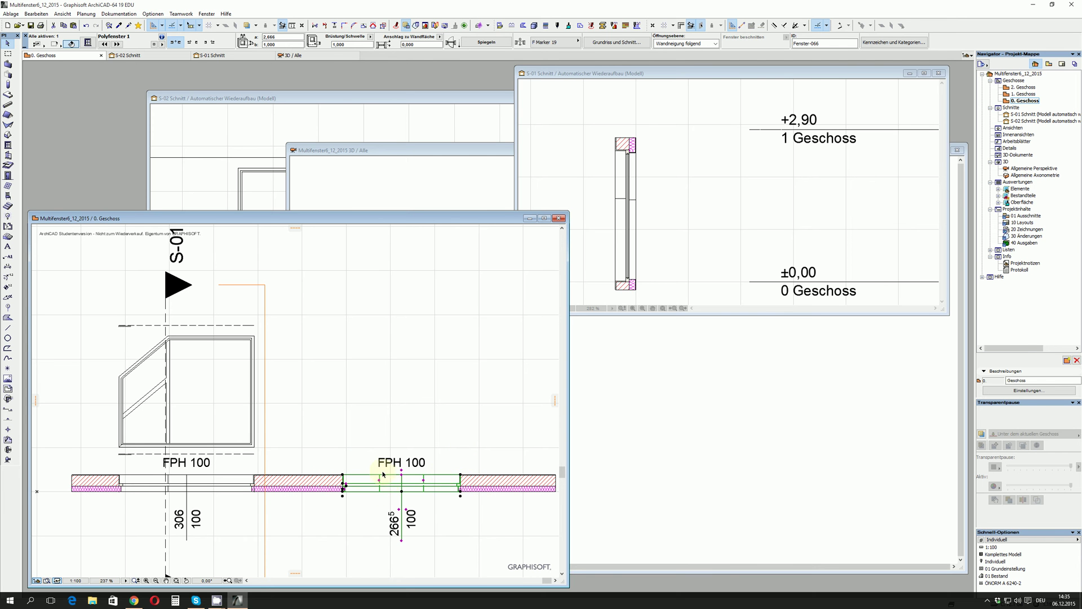
key("F3")
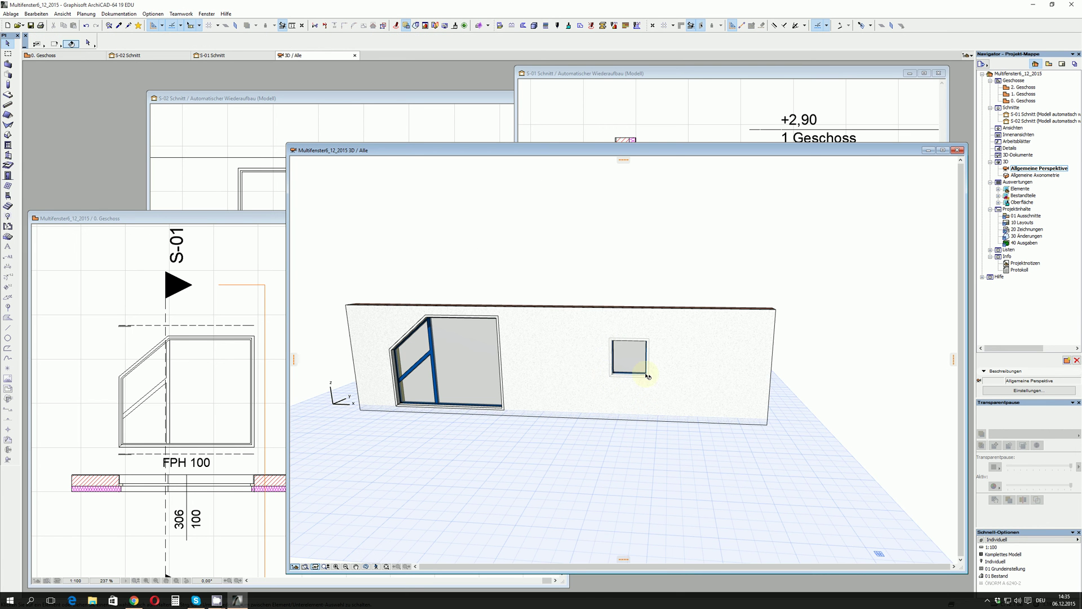
left_click(283, 415)
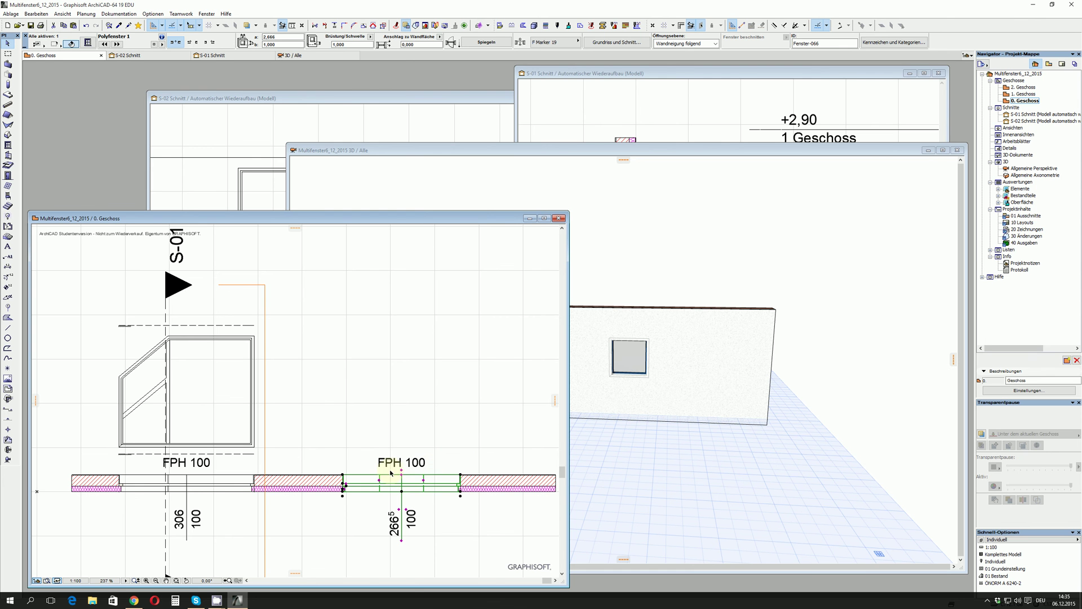
Step: Enable '2D aufriss einschalten' under 2D-Aufriss in the new window's settings and apply
double_click(482, 220)
scroll(379, 295, "up", 4)
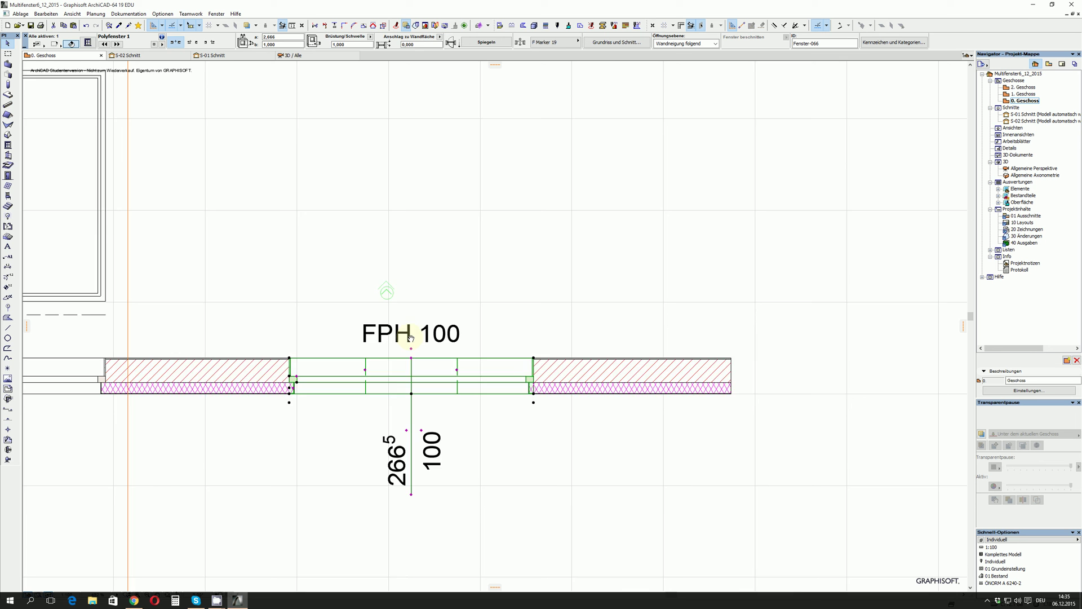
middle_click_drag(411, 337, 483, 393)
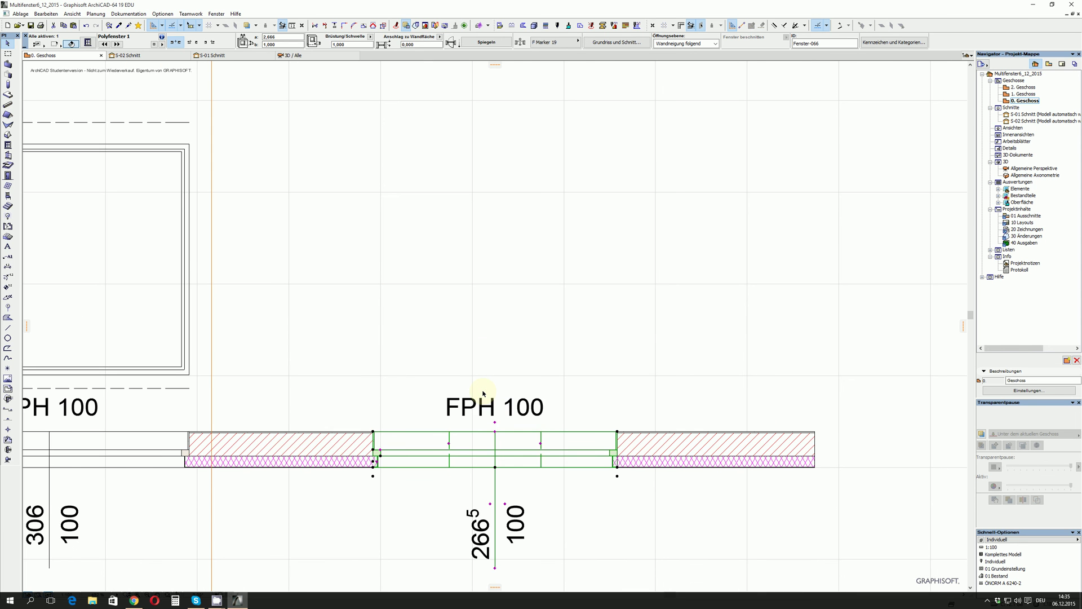
double_click(484, 393)
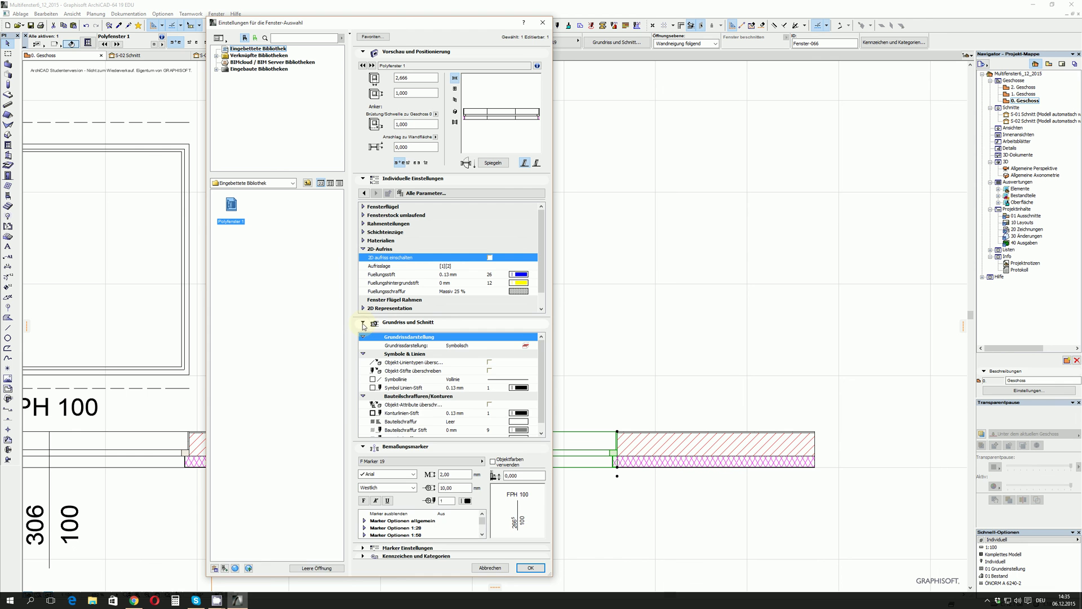
left_click(363, 324)
left_click(363, 324)
left_click(364, 250)
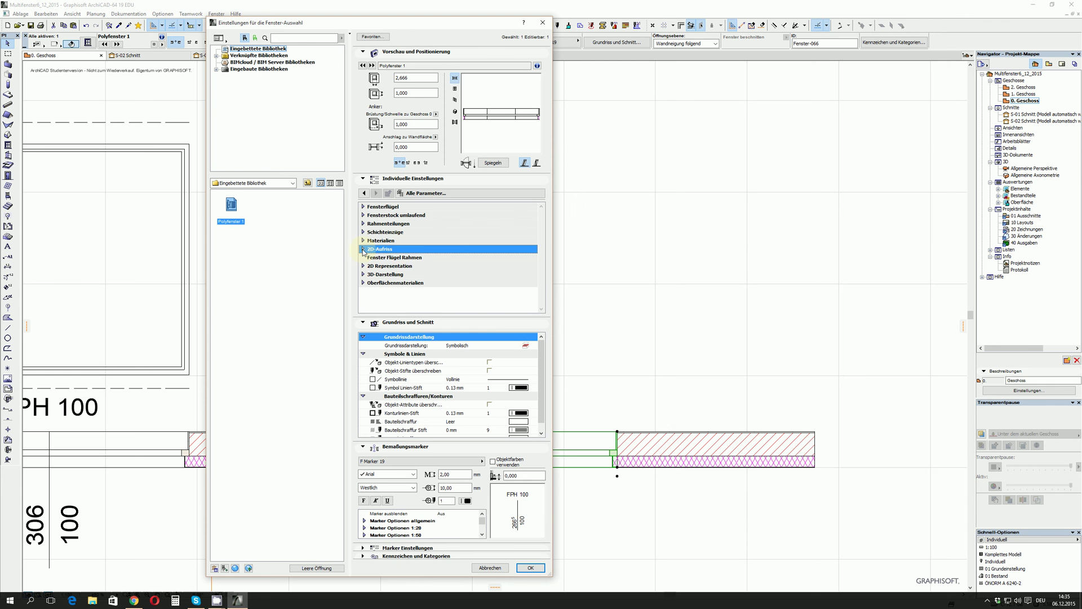
left_click(363, 250)
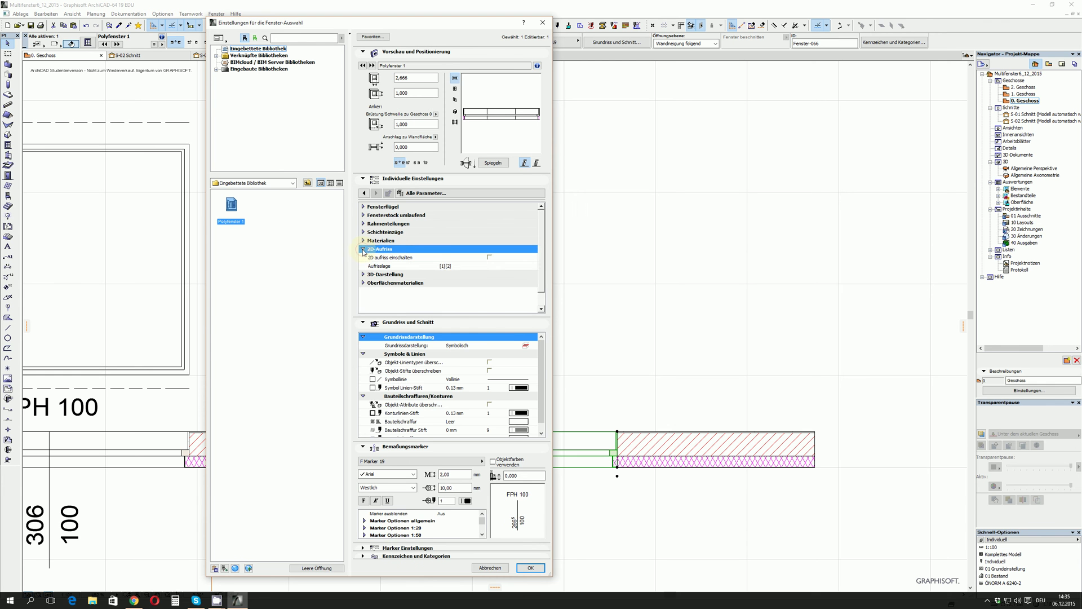
left_click(489, 258)
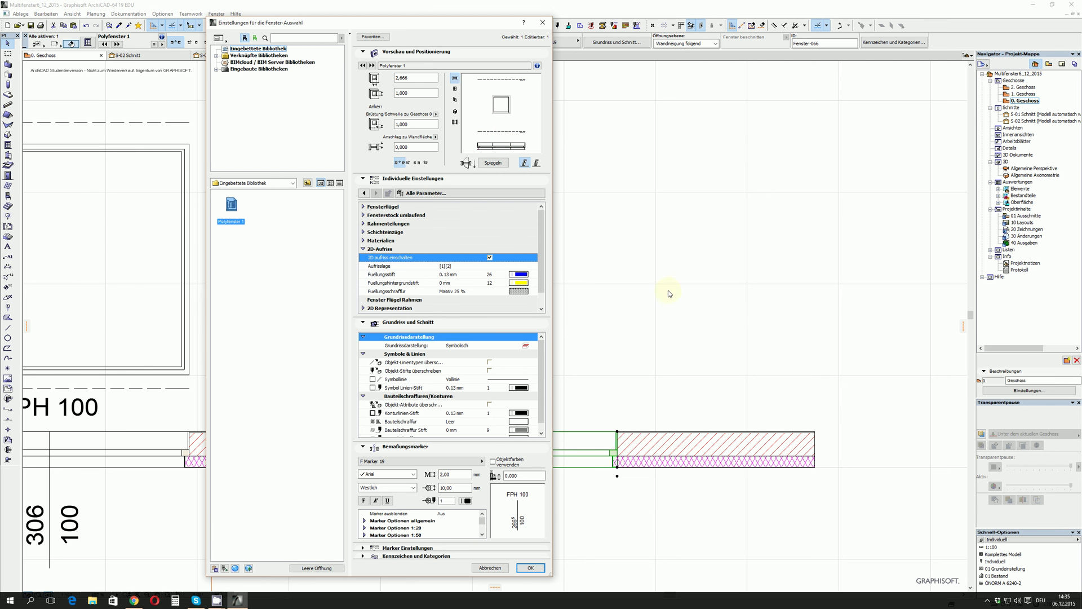
left_click(526, 567)
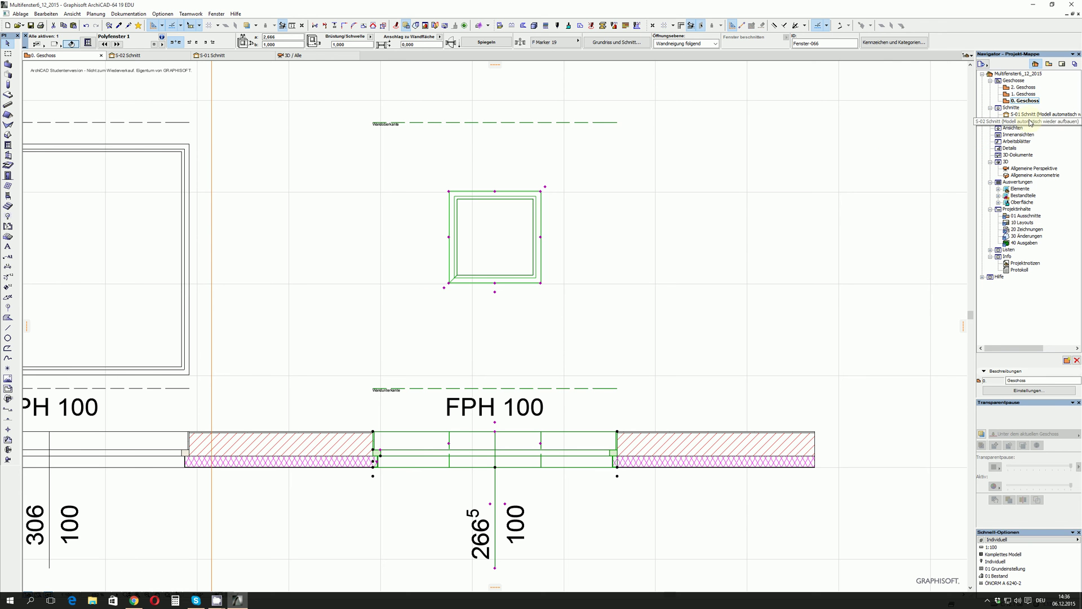
Step: Move the outline's bottom-left corner to the wall end and raise its top-left corner
left_click(450, 284)
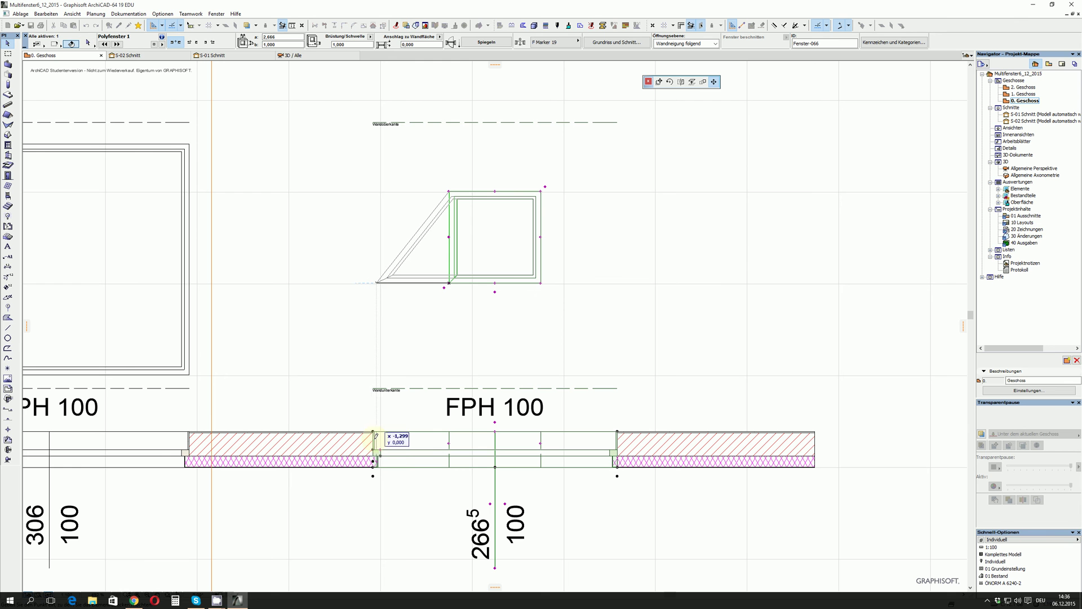
left_click(379, 389)
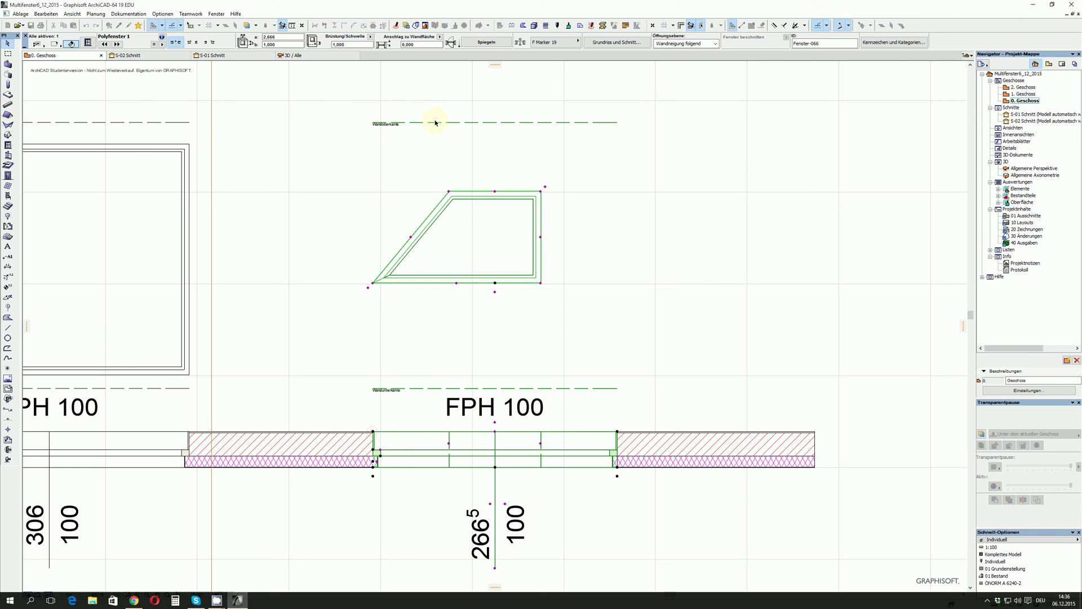
left_click(449, 193)
left_click(400, 159)
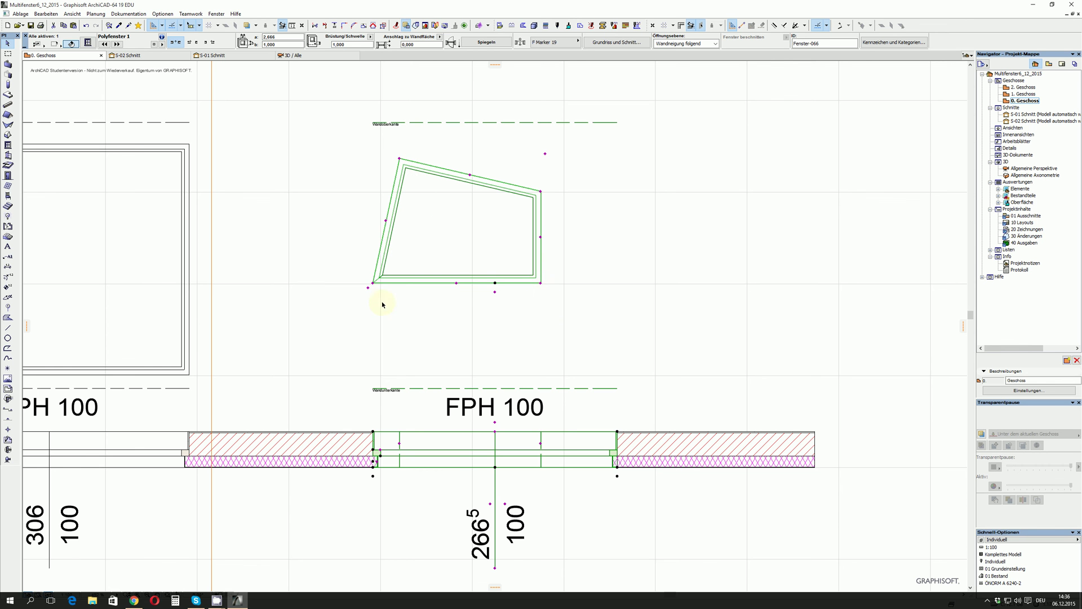
Step: Set the lower-left vertex on the Wandunterkante line's left end, then shift it by 0,15
left_click(374, 284)
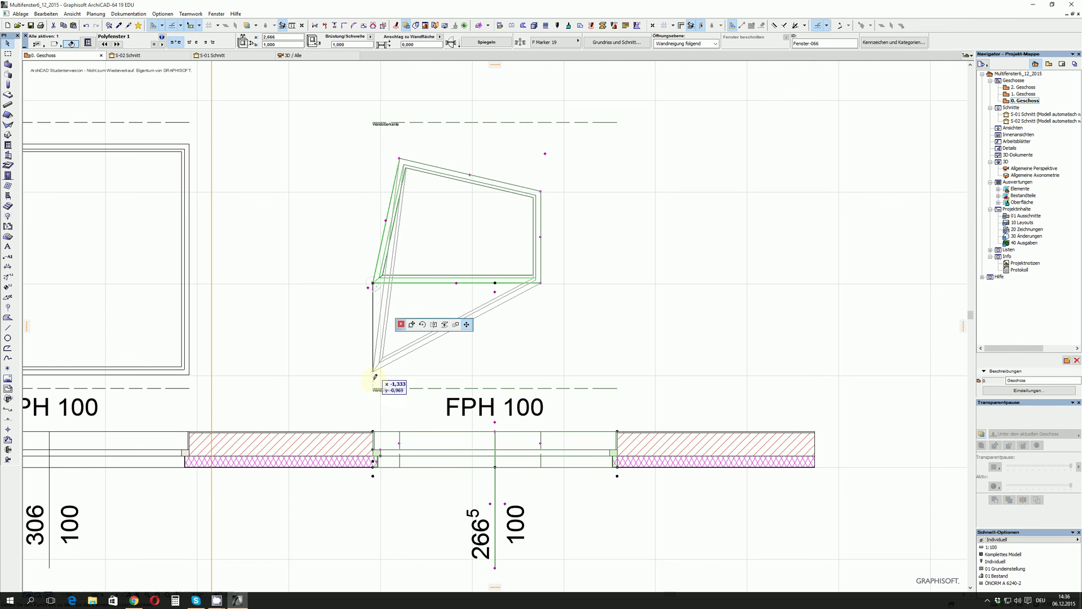
scroll(374, 376, "up", 5)
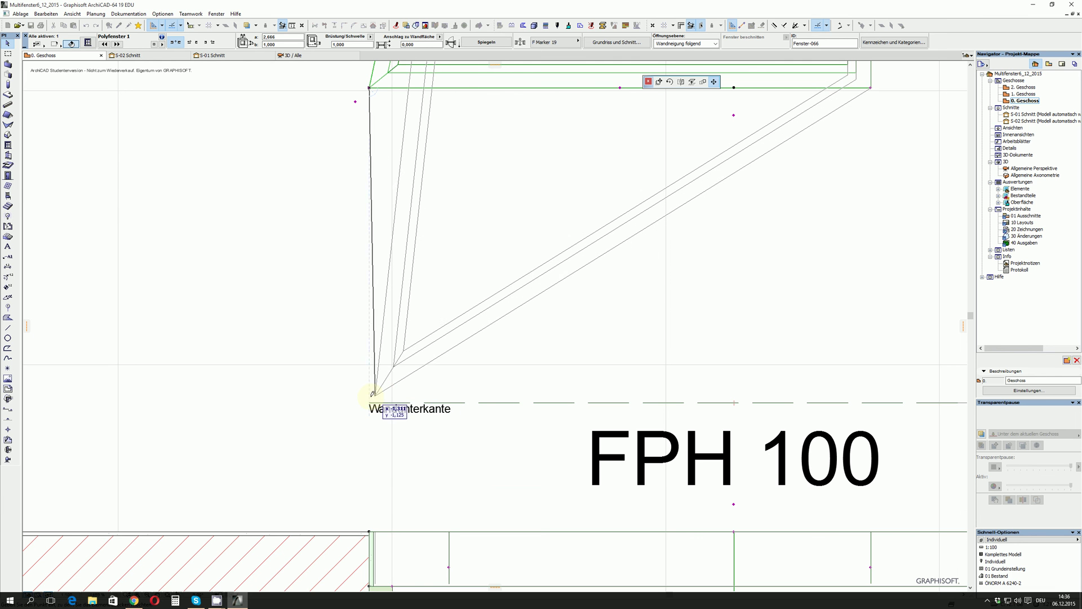
left_click(369, 403)
left_click(370, 403)
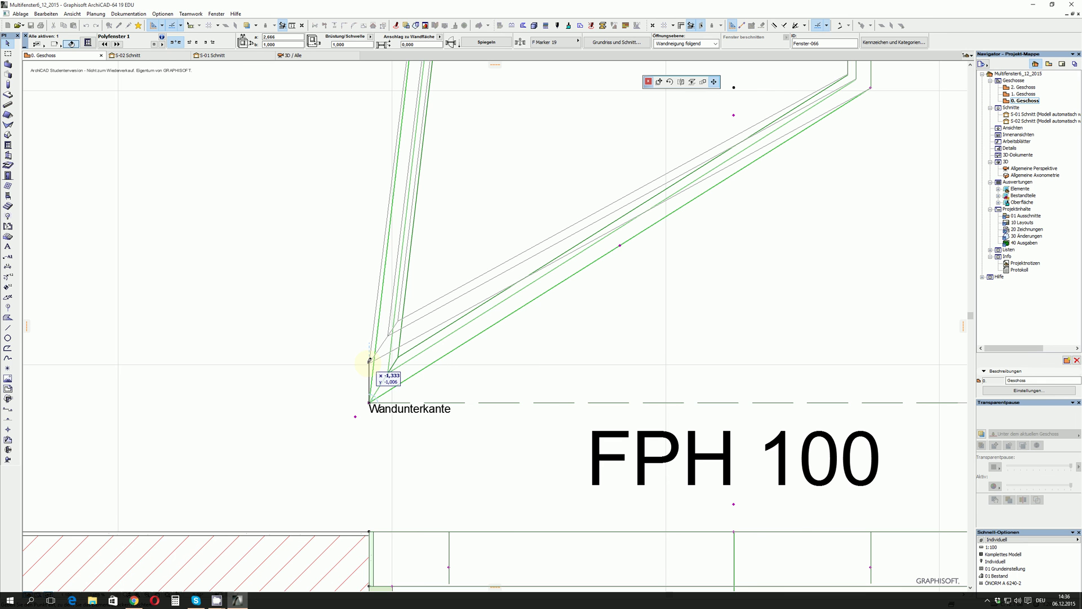
key("Tab")
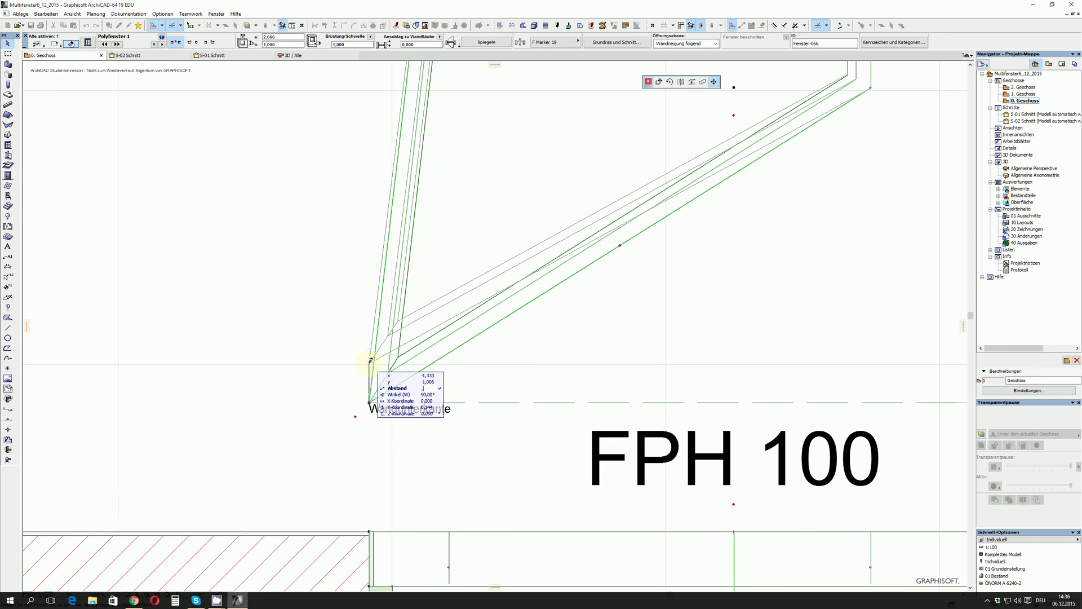
type(",15")
key("Return")
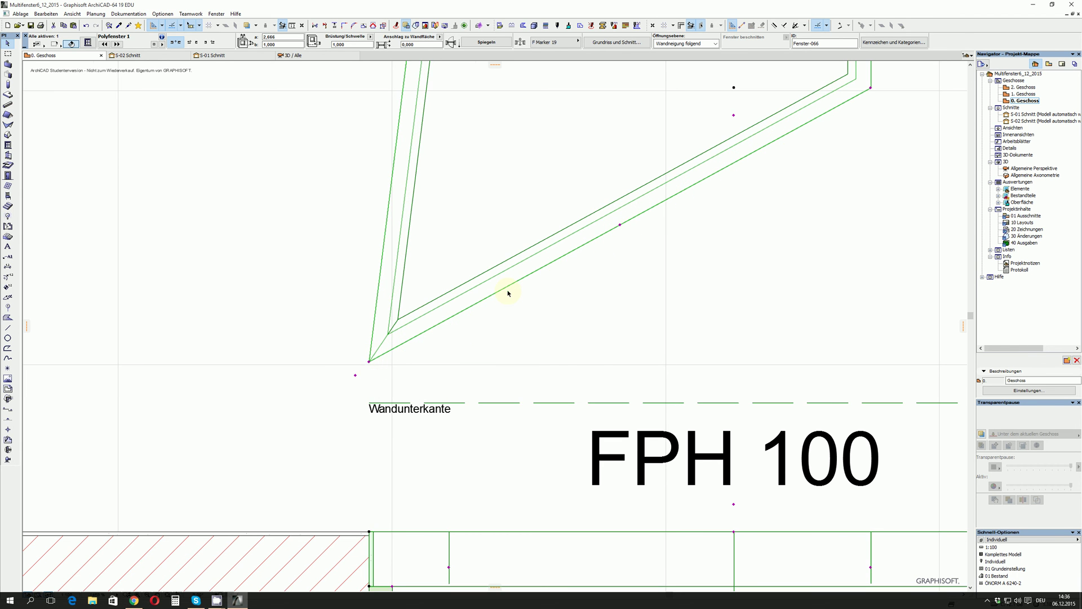
scroll(507, 293, "down", 5)
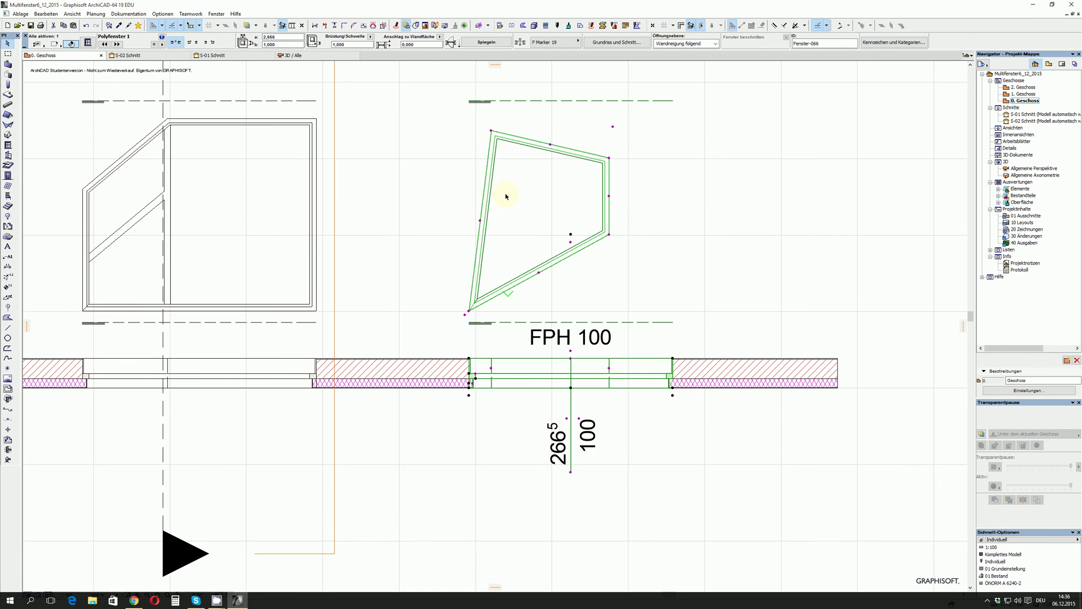
Step: Move the outline's corners for a vertical left edge, horizontal top and trapezoid-shaped lower right
left_click(491, 132)
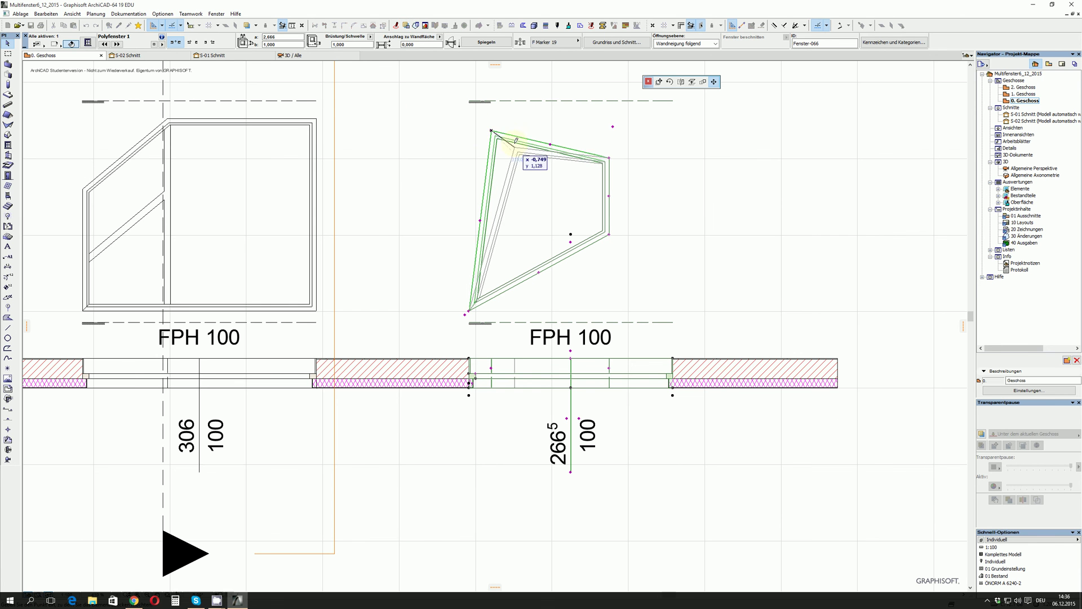
left_click(470, 309)
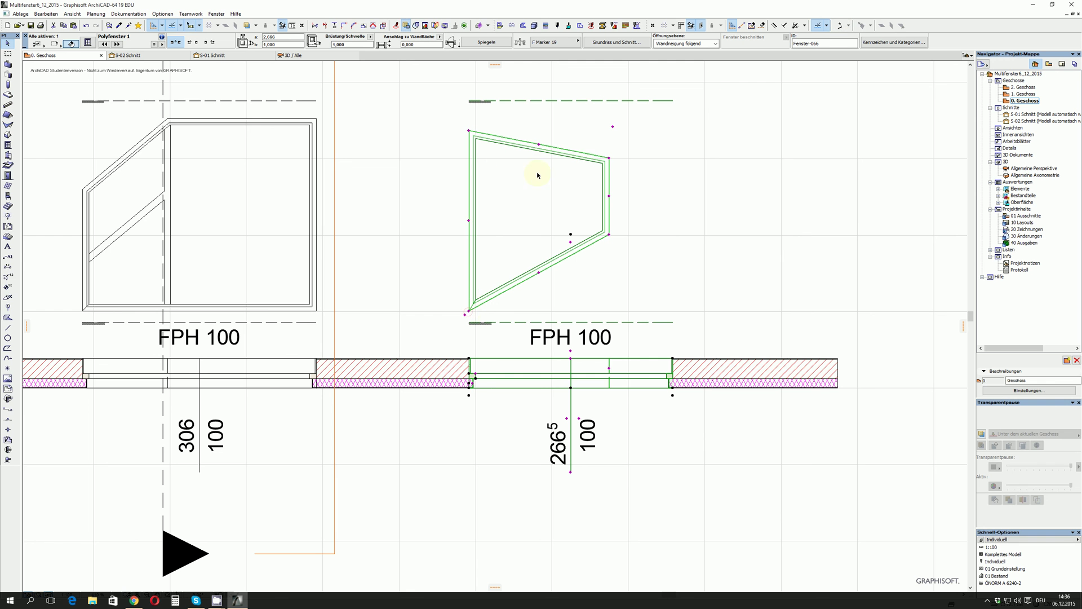
left_click(610, 159)
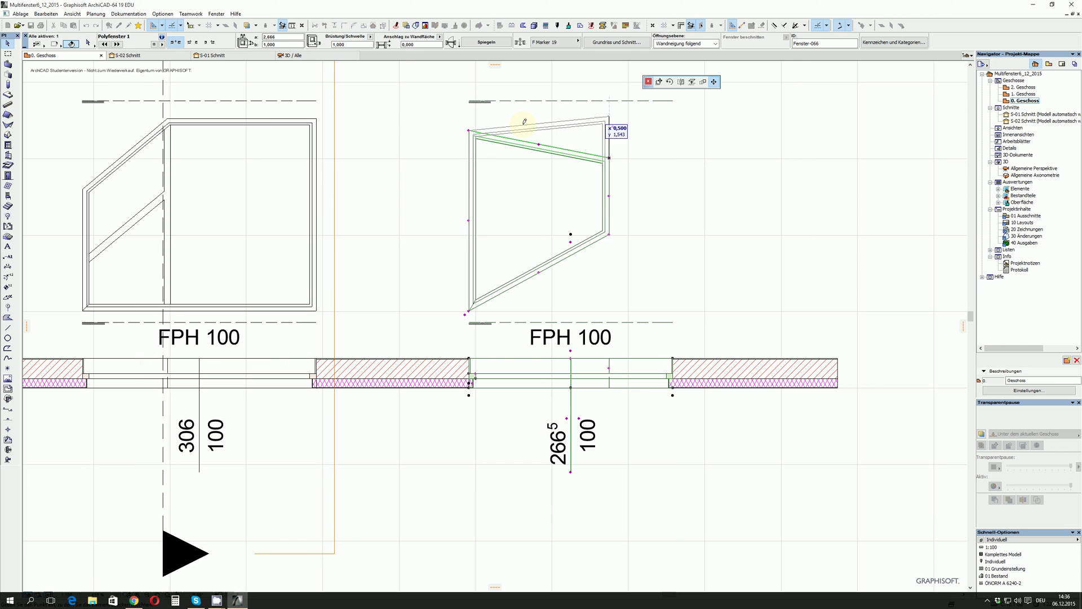
left_click(469, 128)
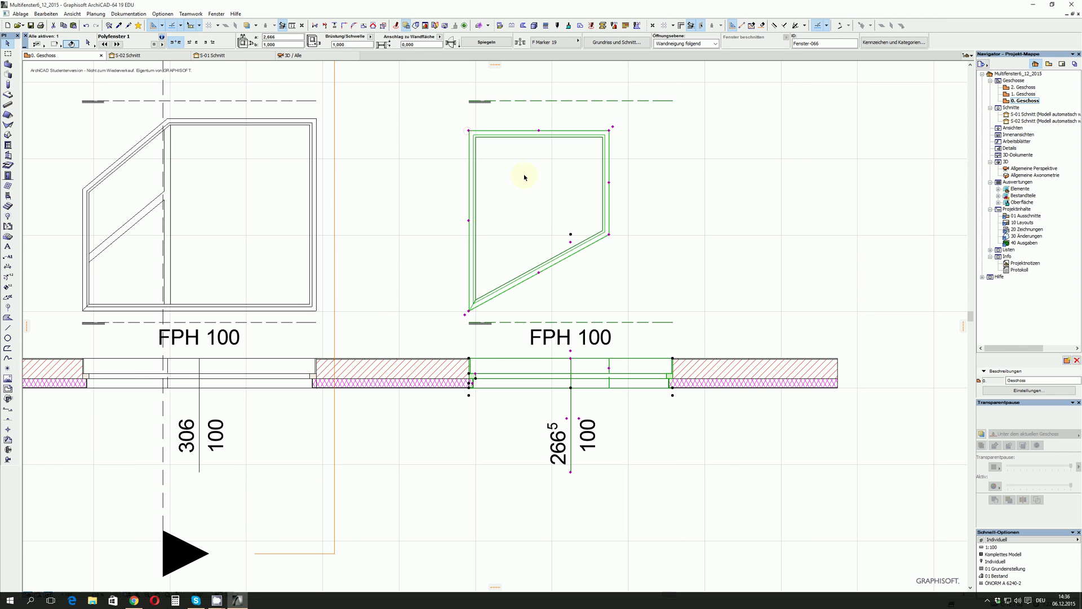
left_click(610, 233)
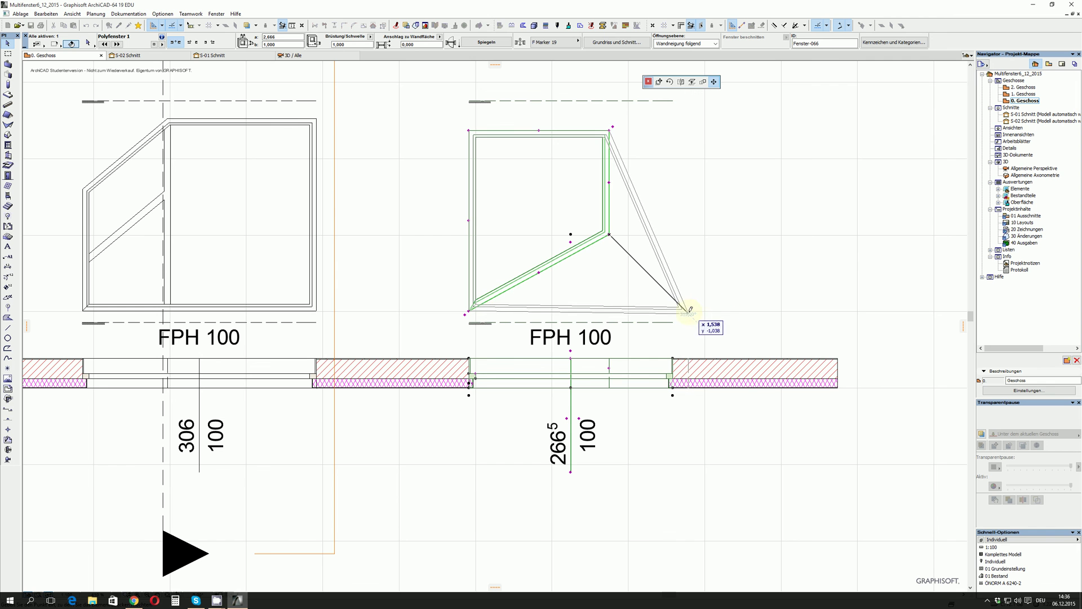
left_click(686, 309)
left_click(686, 310)
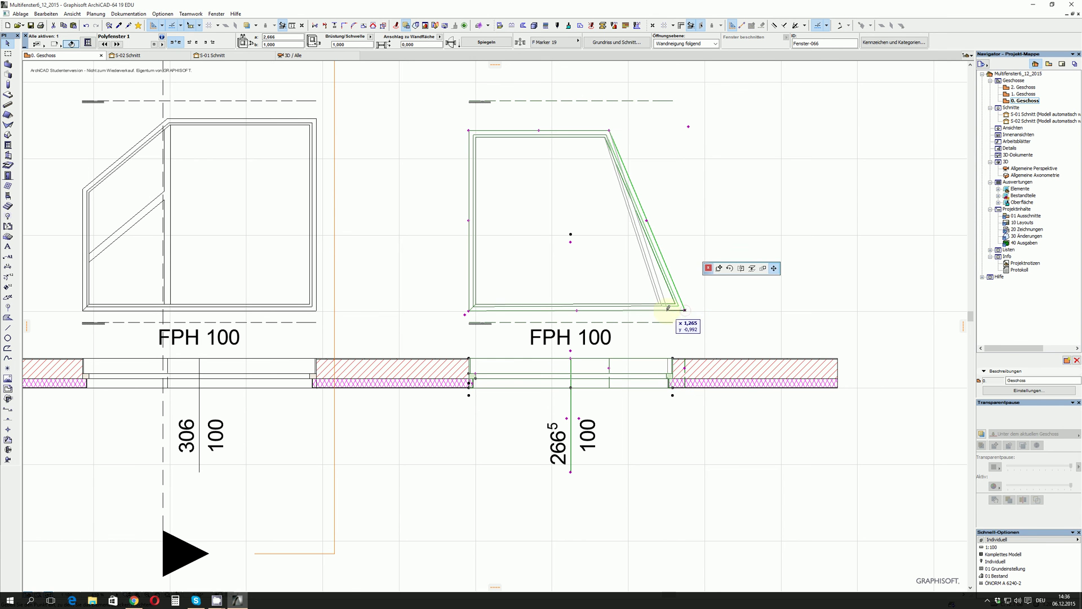
left_click(672, 357)
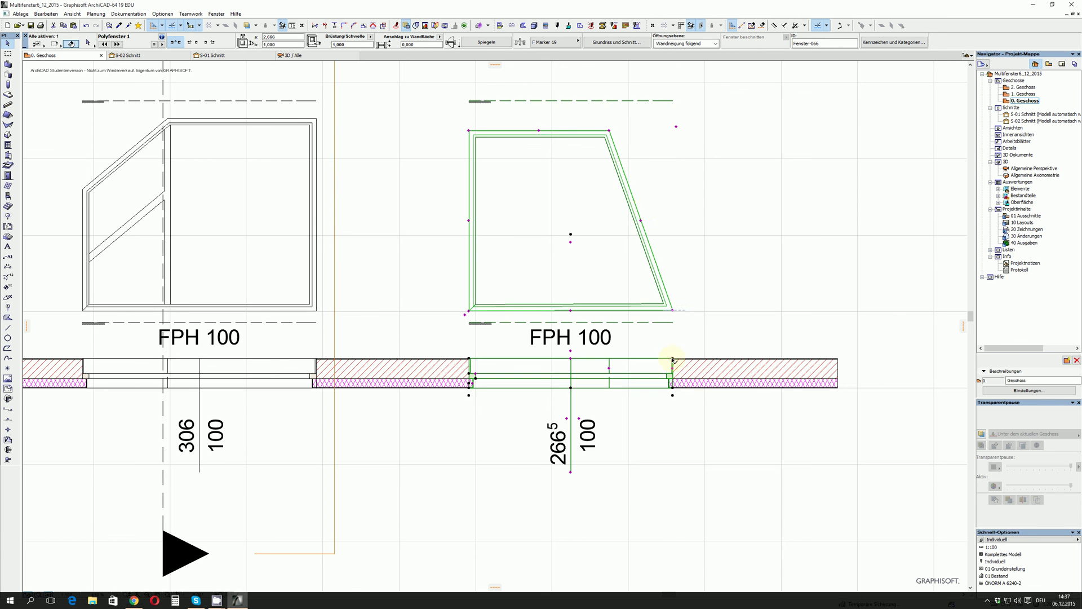
Step: Add points on the slanted right edge and shorten the top edge, stepping the right side
left_click(644, 223)
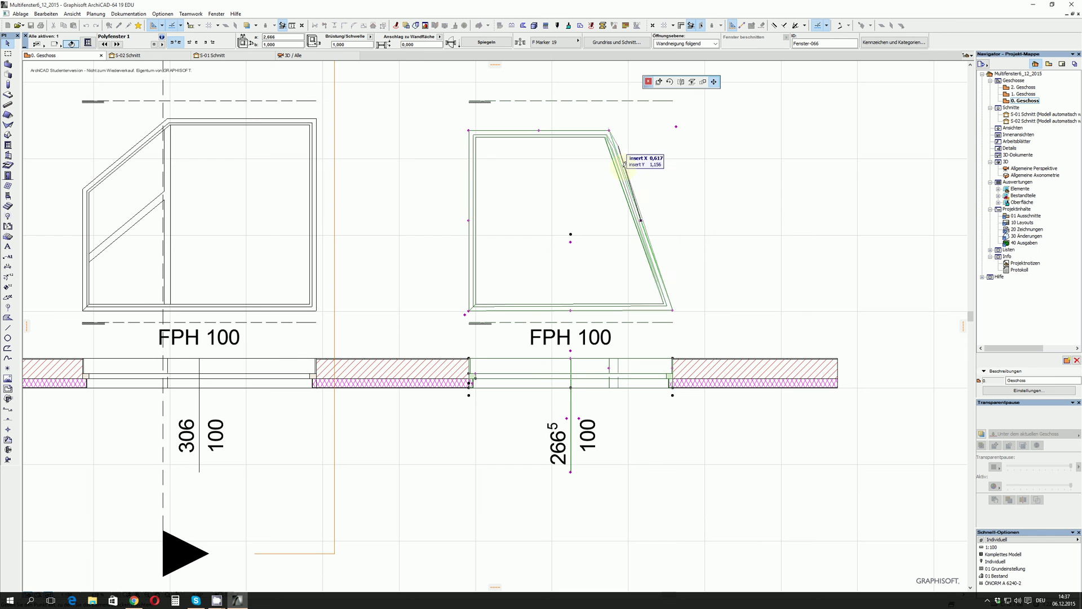
left_click(672, 307)
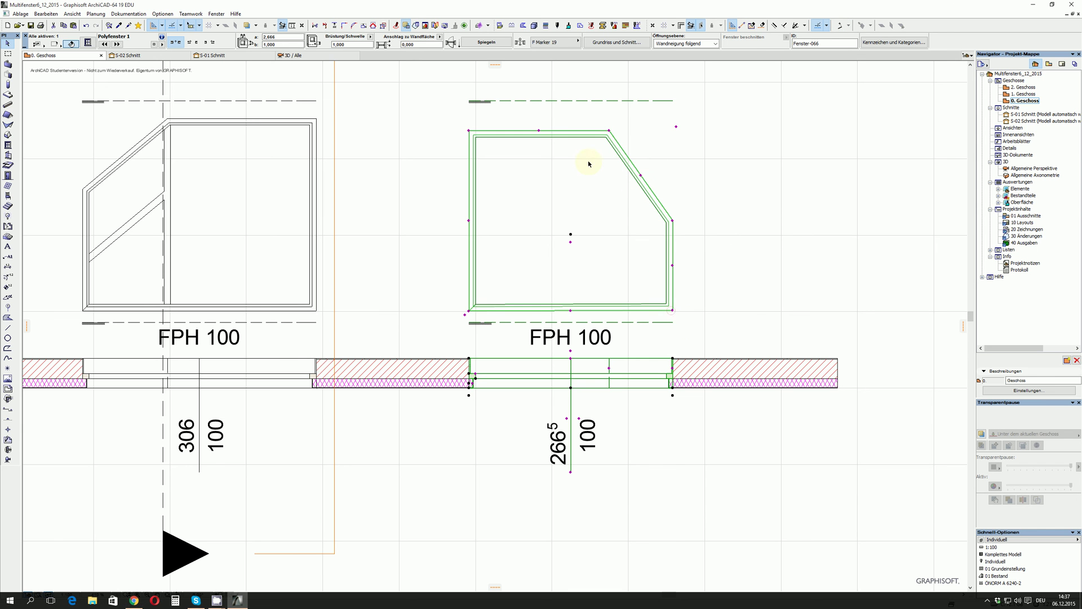
left_click(604, 132)
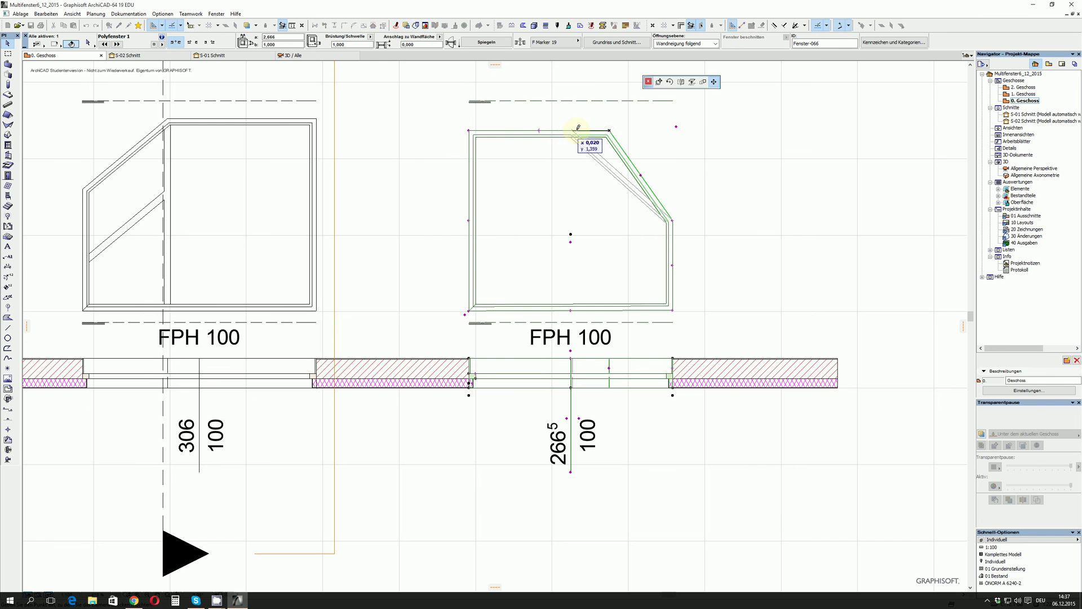
left_click(579, 130)
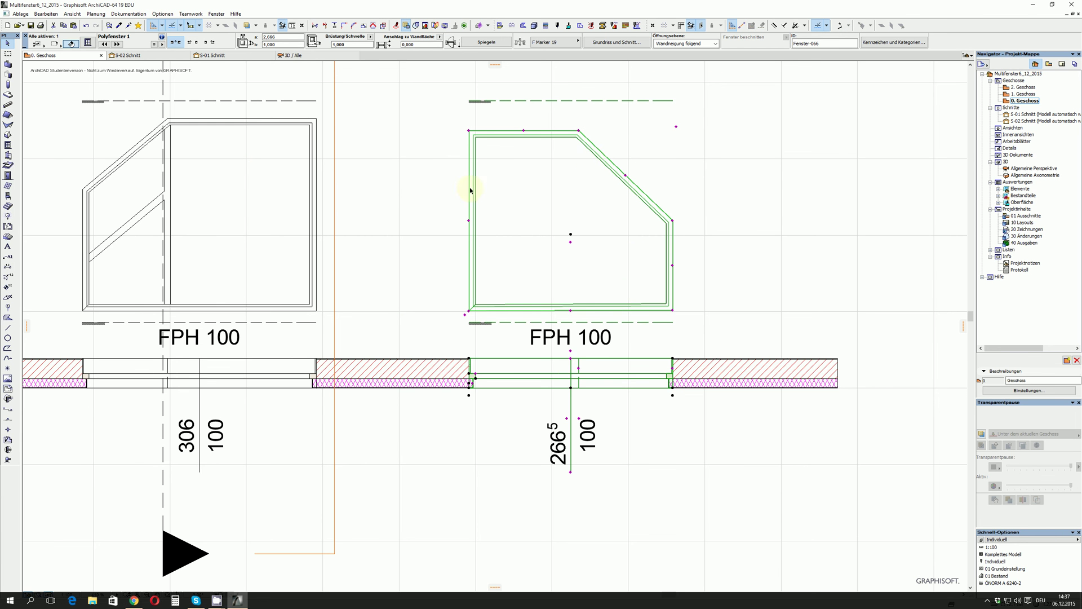
left_click(626, 176)
left_click(654, 216)
left_click(607, 188)
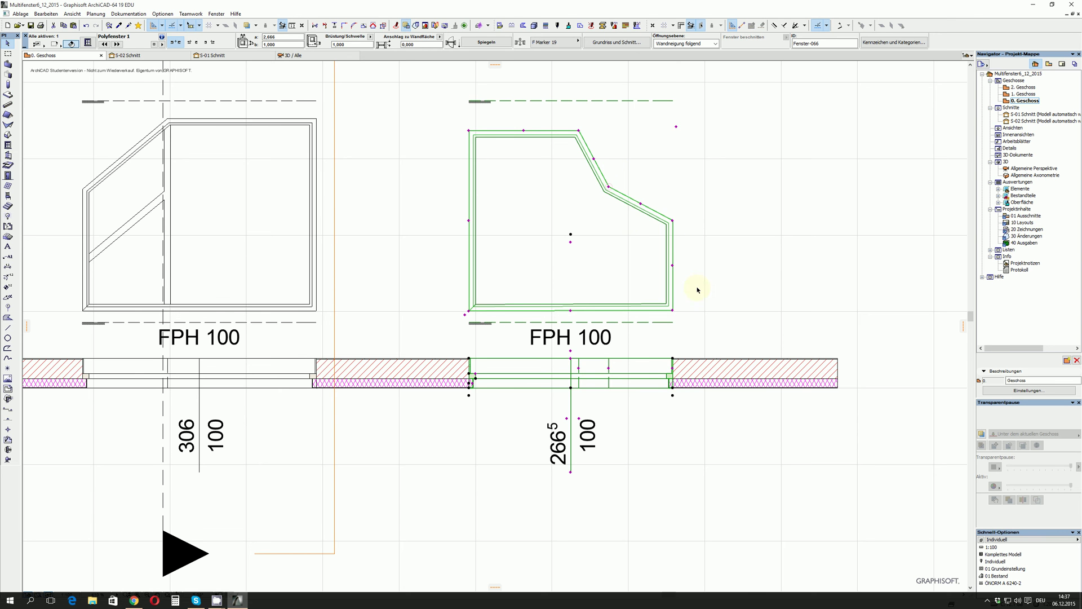
Step: Add a raised peak point on the top edge, a top-left corner point, and adjust the bottom edge
left_click(525, 133)
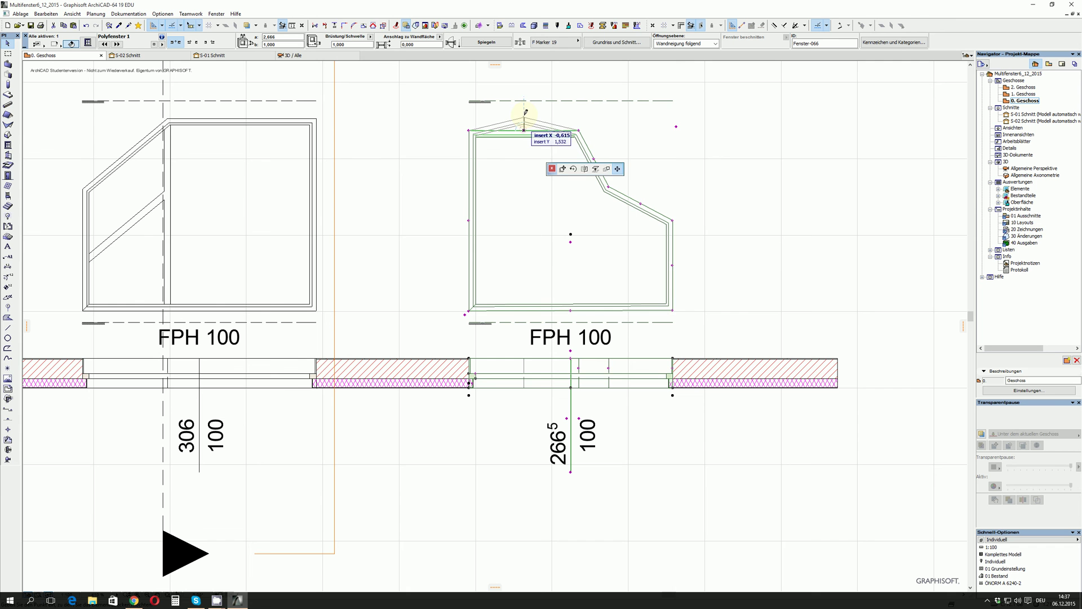
left_click(524, 113)
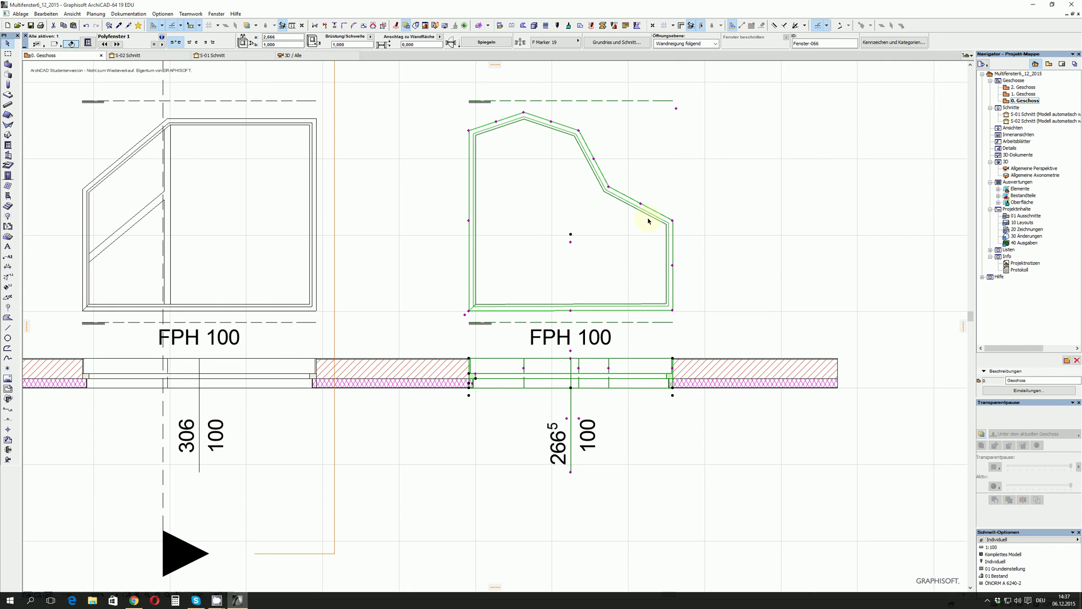
left_click(471, 221)
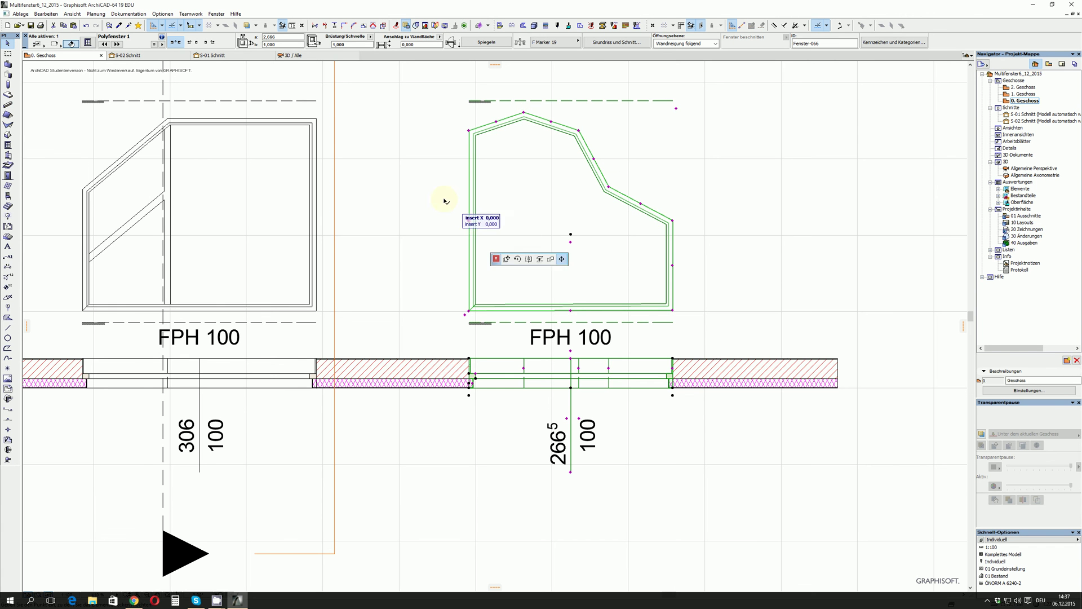
left_click(470, 132)
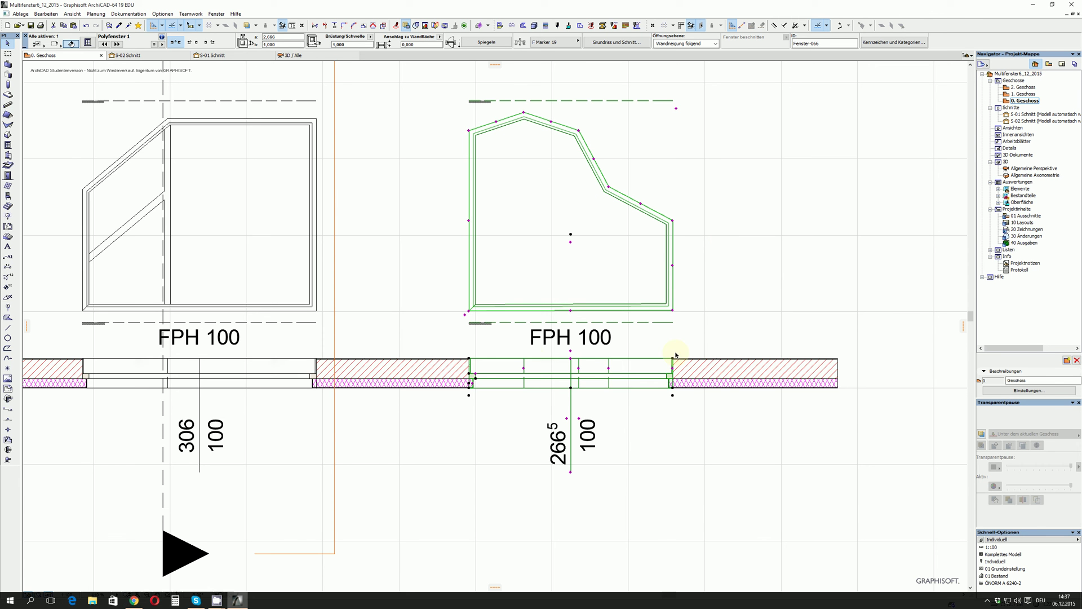
left_click(673, 311)
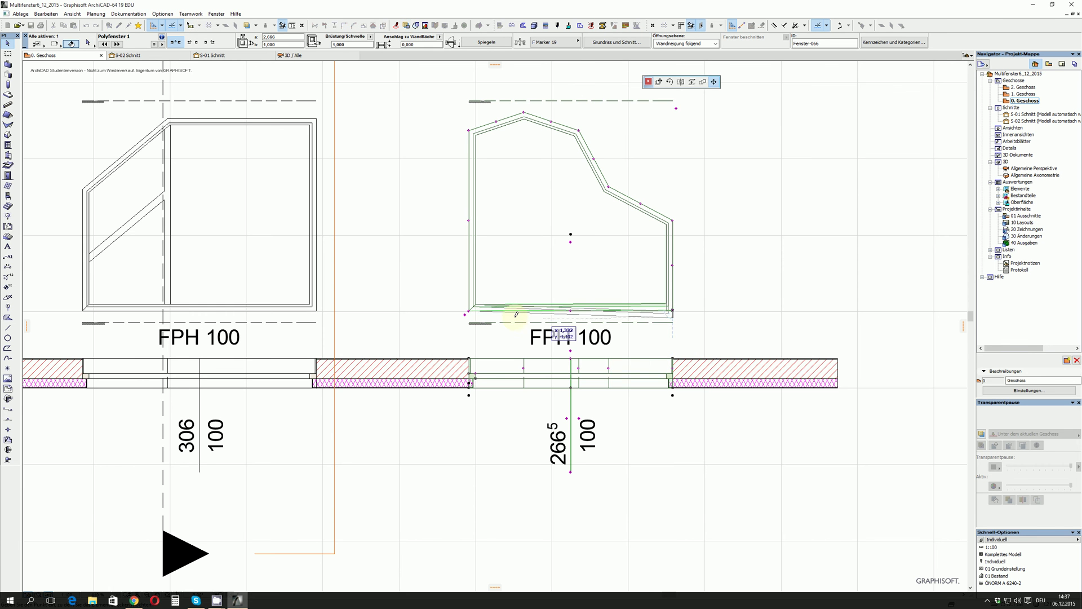
left_click(466, 310)
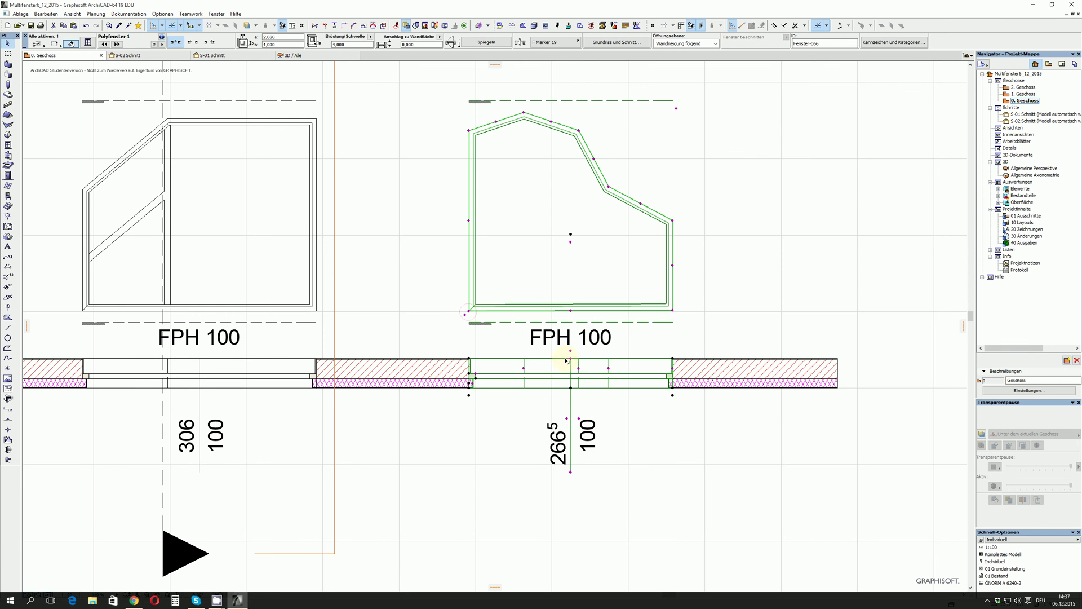
left_click(674, 311)
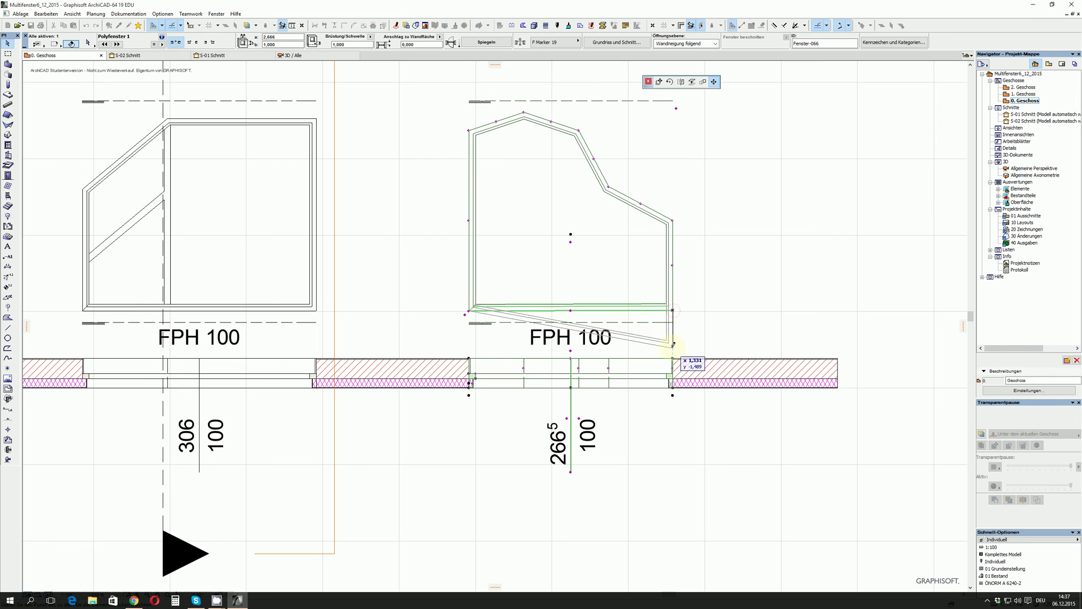
left_click(468, 309)
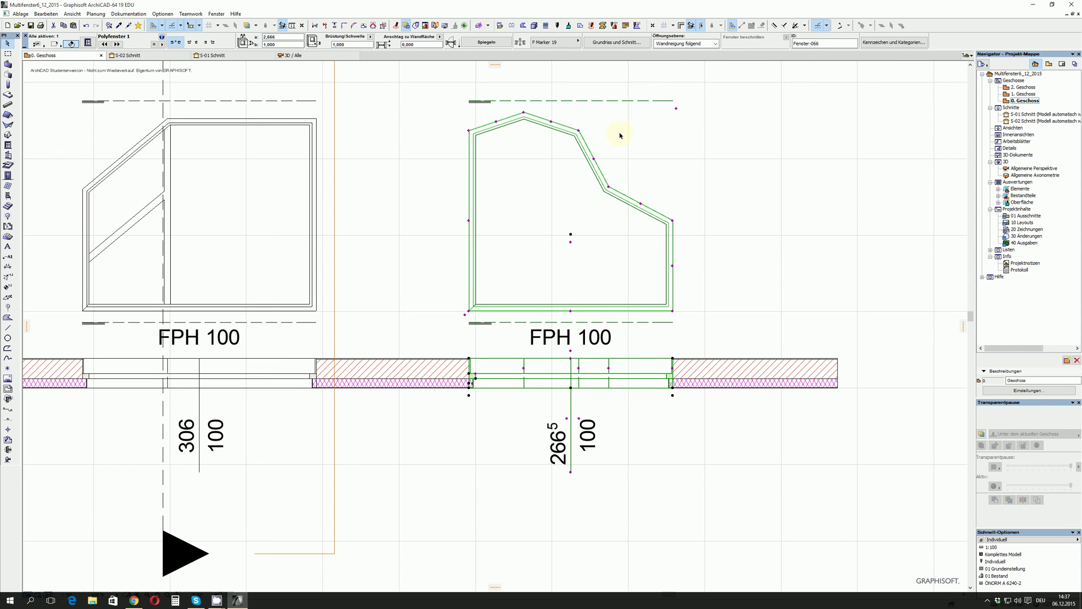
Step: Add a horizontal transom to the window and move it up near the top
left_click(676, 109)
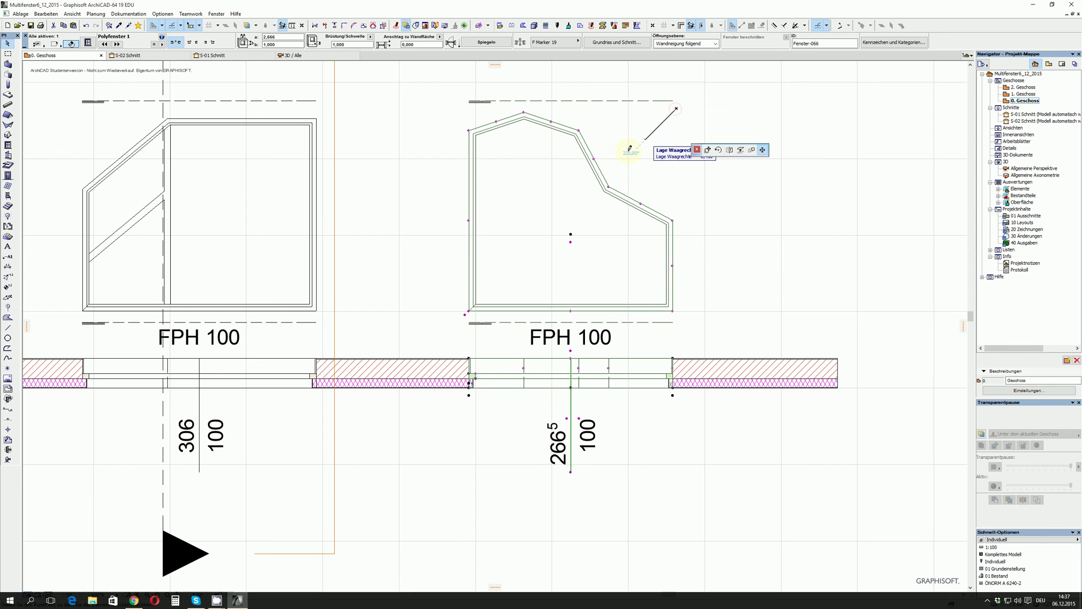
left_click(473, 176)
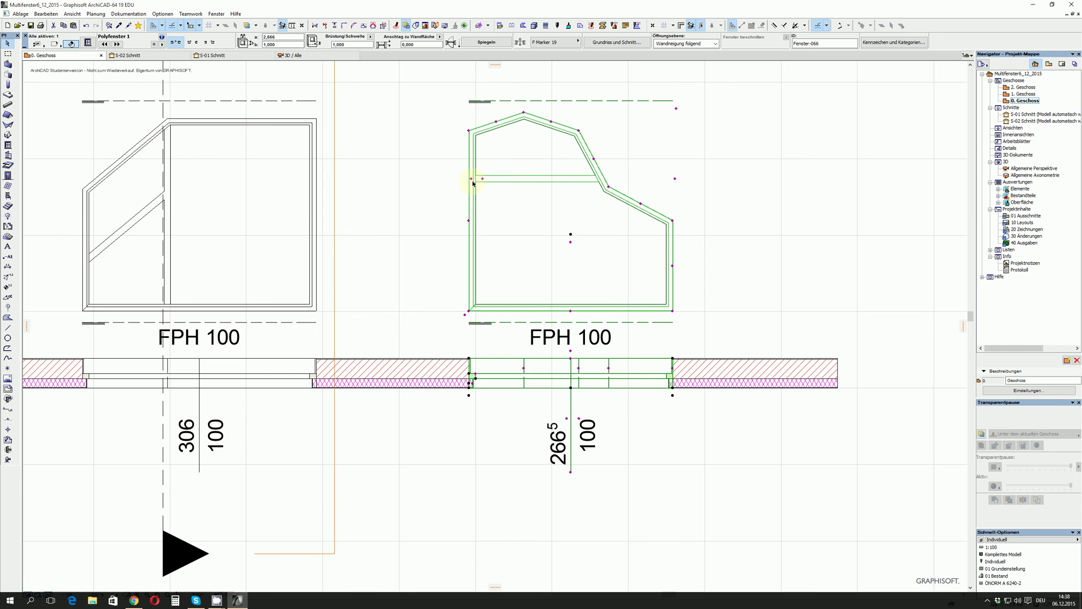
left_click(473, 179)
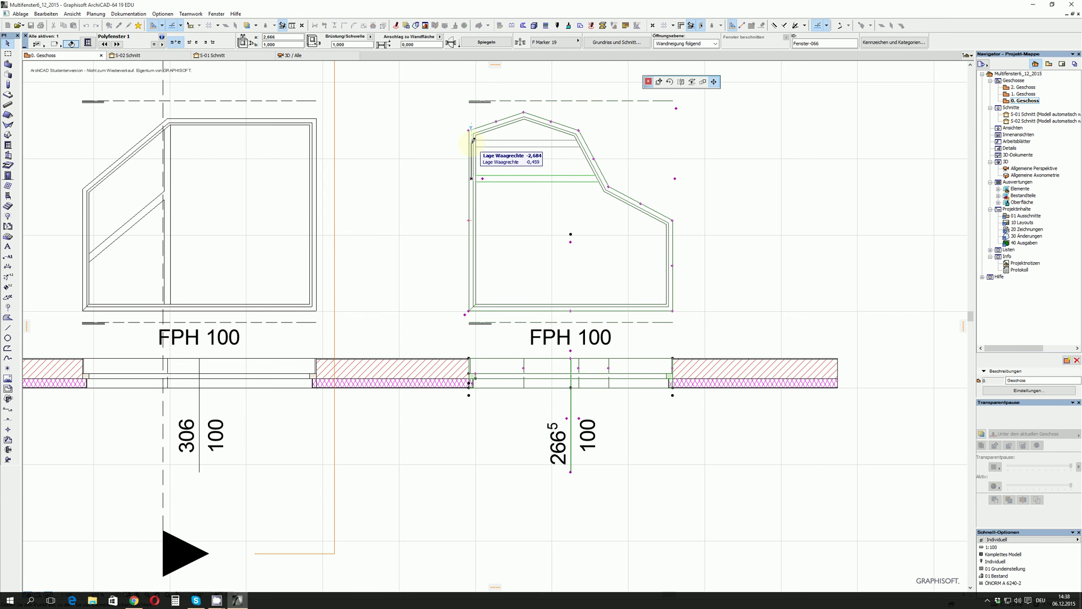
left_click(474, 145)
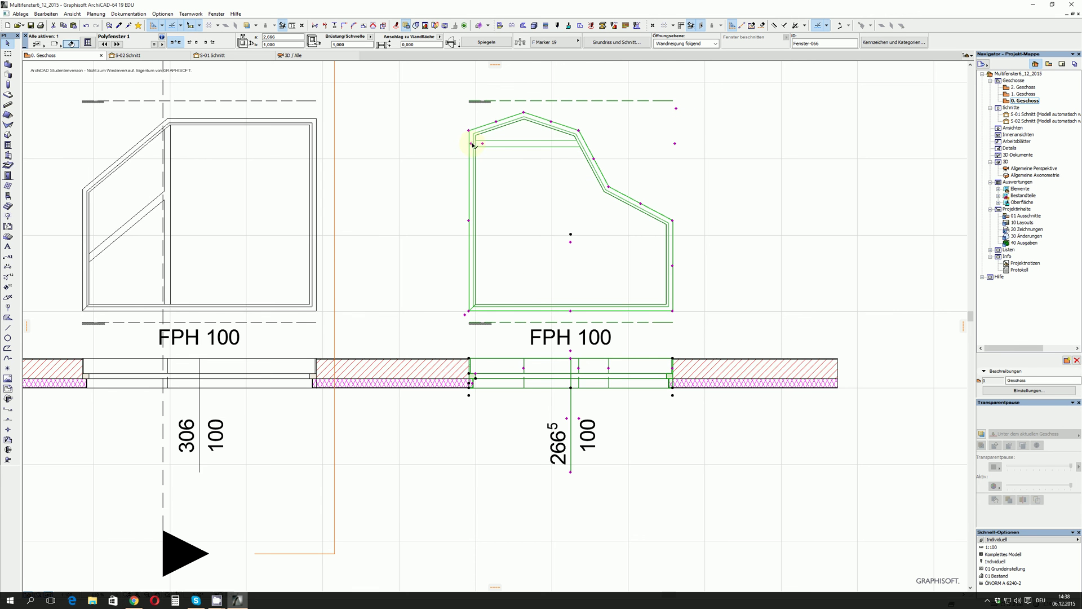
Step: Add a vertical mullion and place it further right in the frame
left_click(466, 315)
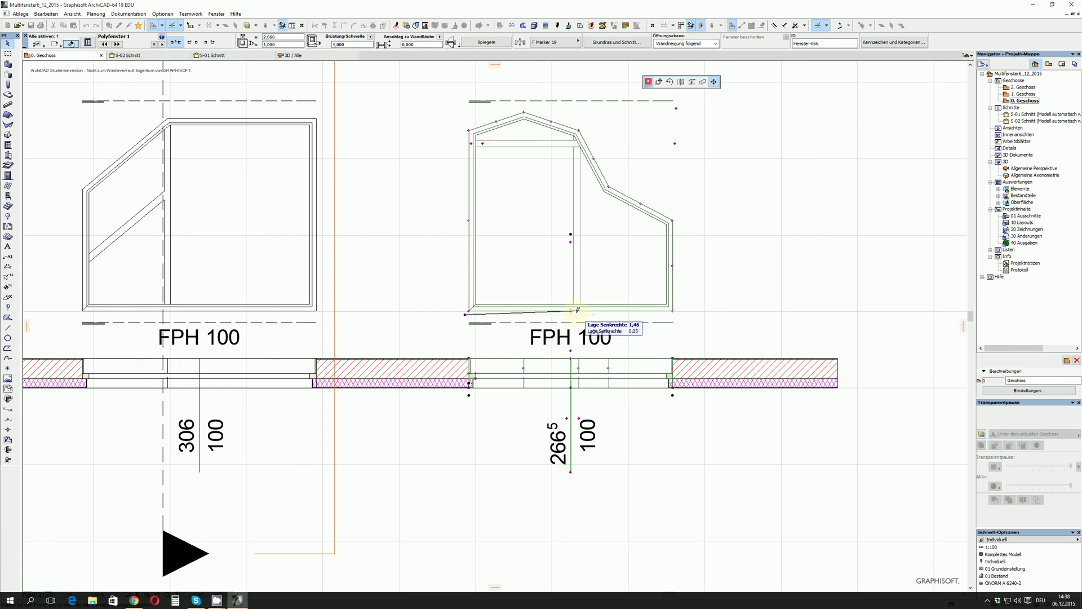
left_click(575, 314)
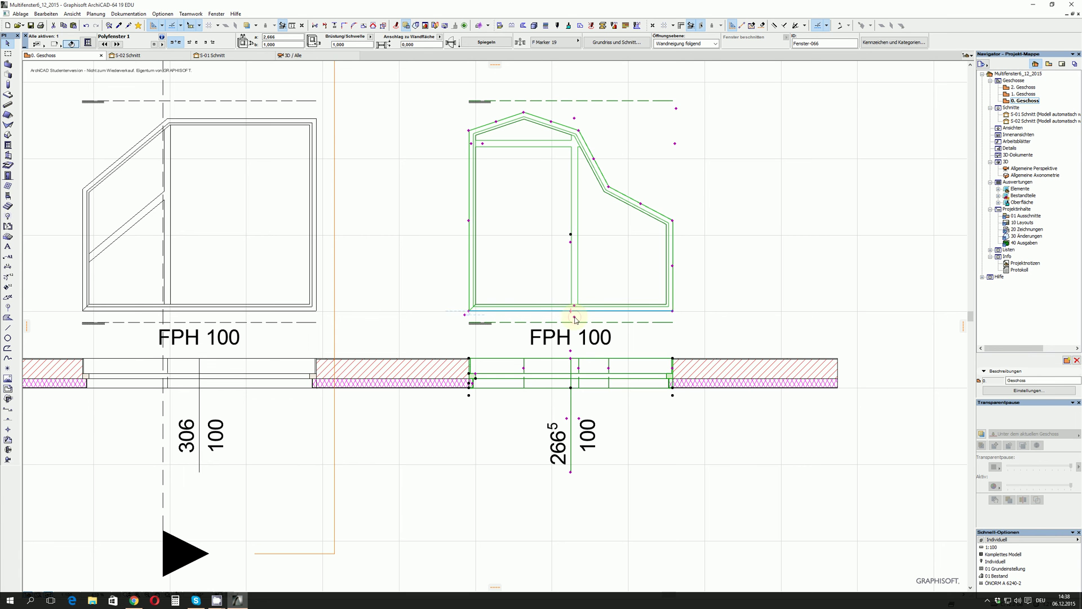
left_click(528, 243)
left_click(527, 246)
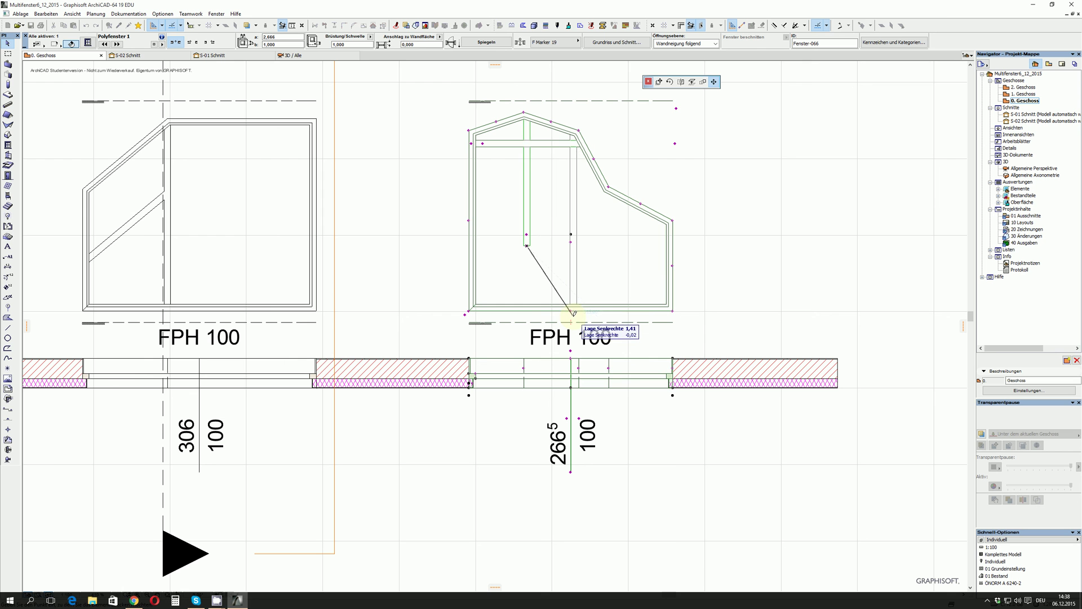
left_click(574, 314)
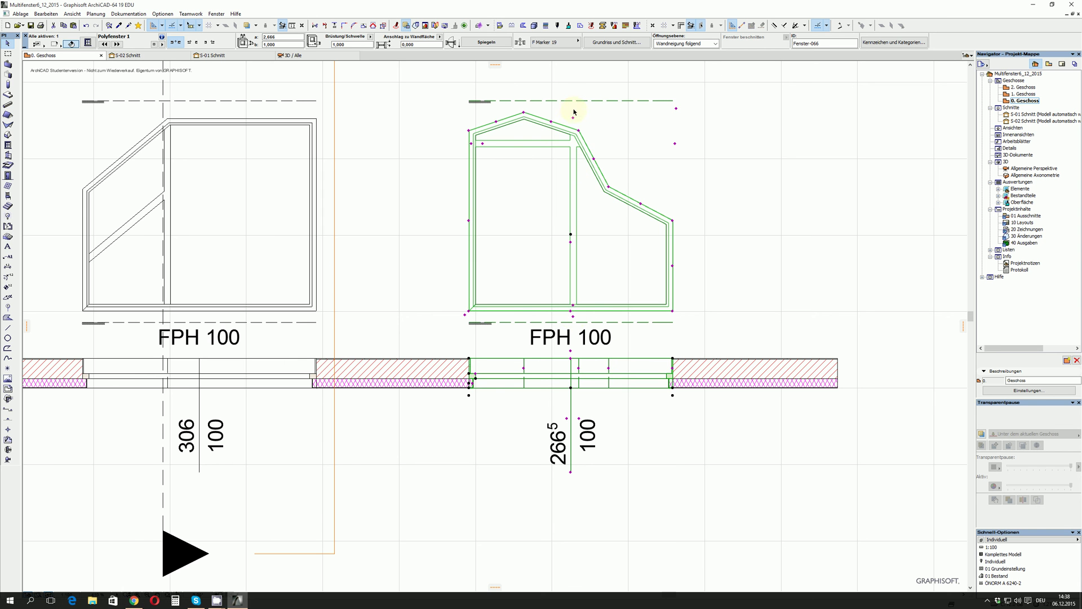
Step: Raise the window's apex and fine-tune the transom points up and down
left_click(473, 143)
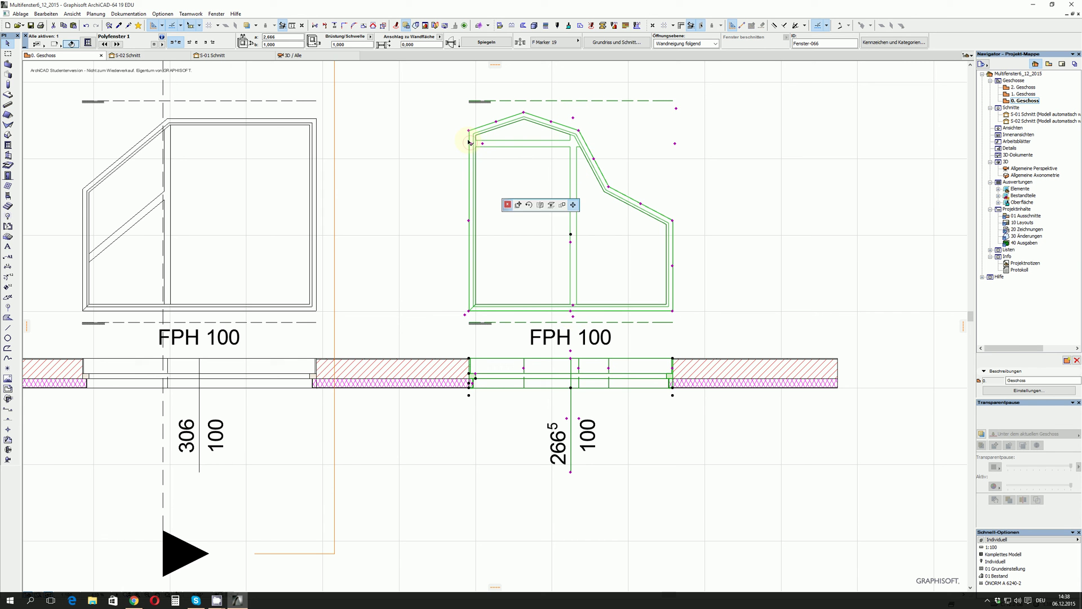
left_click(474, 137)
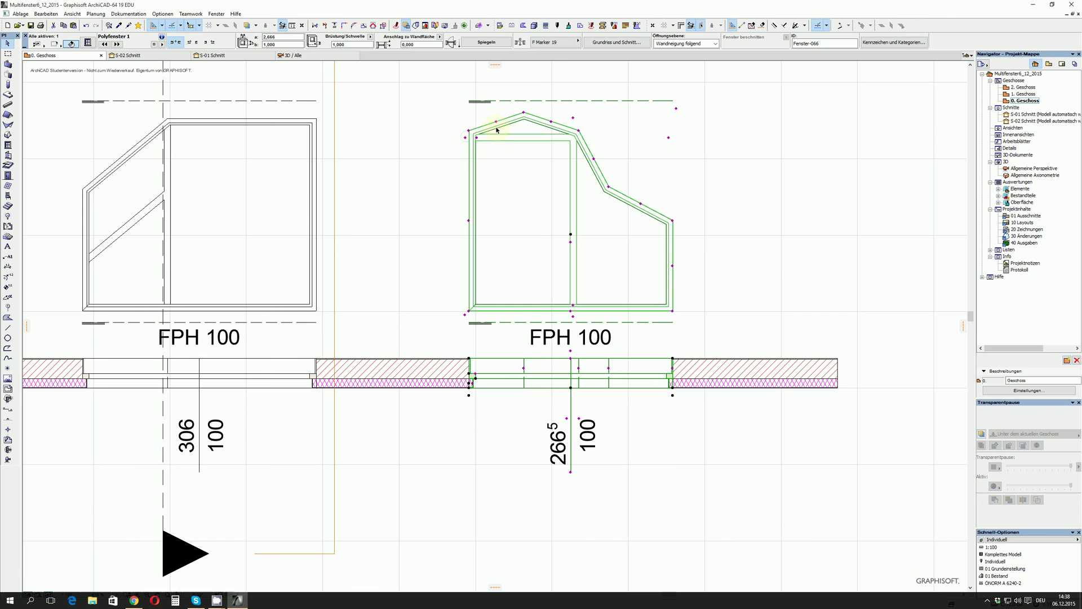
left_click(524, 113)
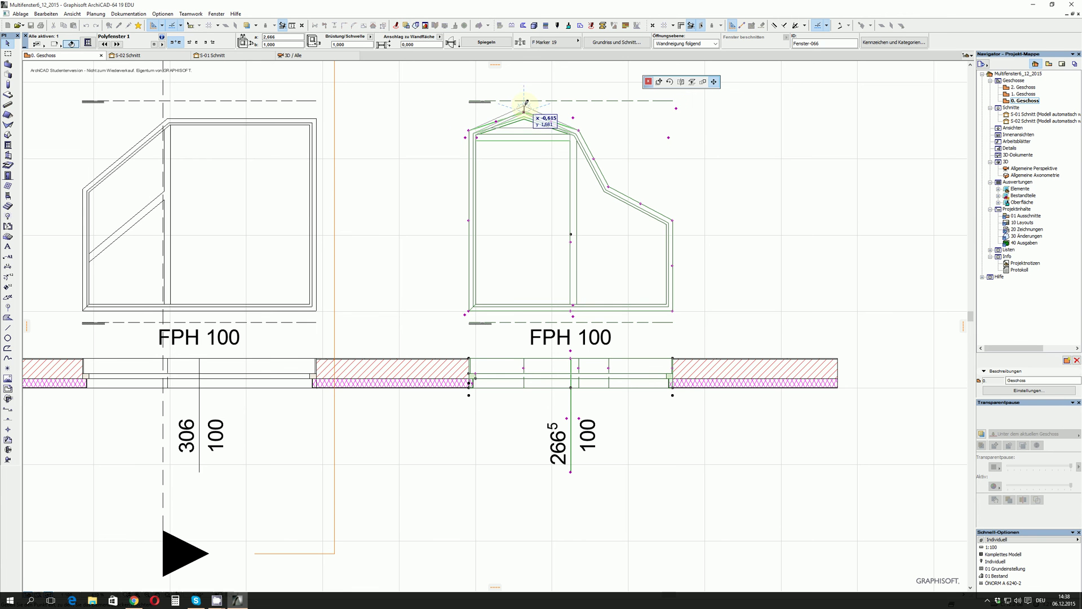
left_click(526, 103)
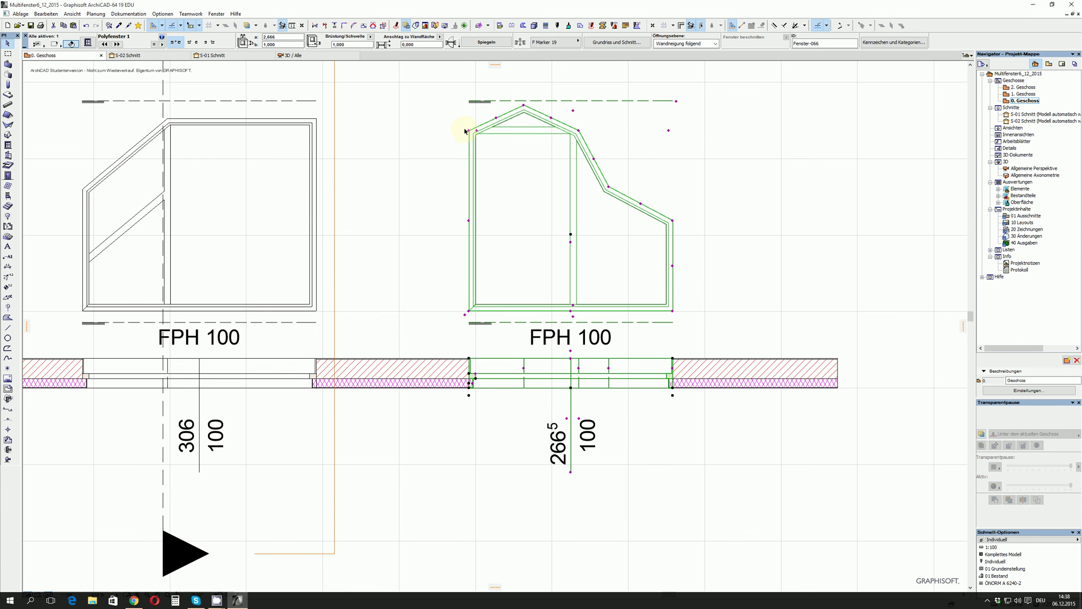
left_click(467, 132)
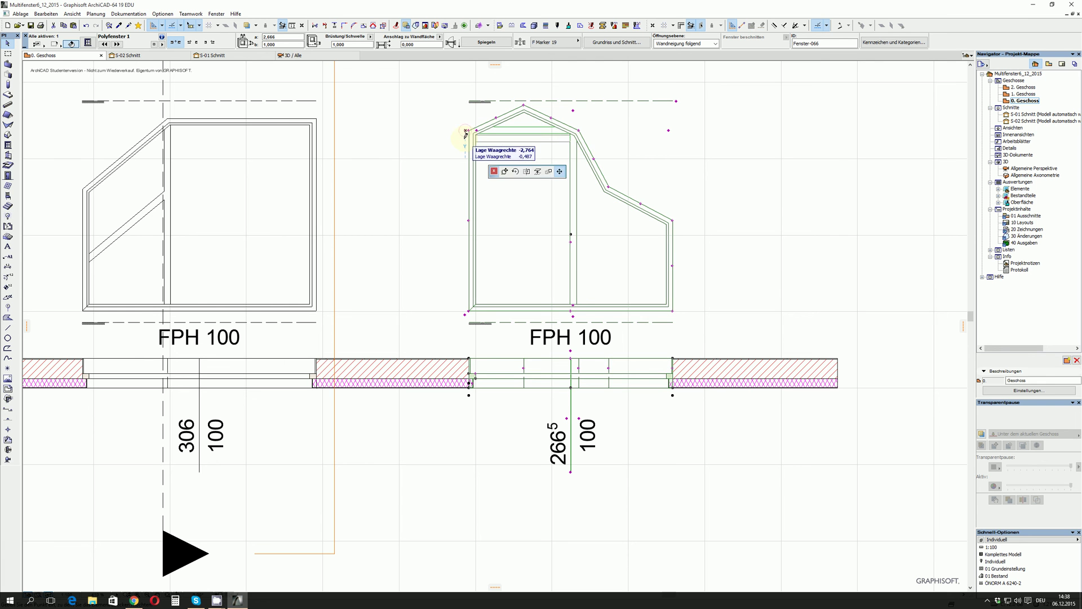
left_click(465, 141)
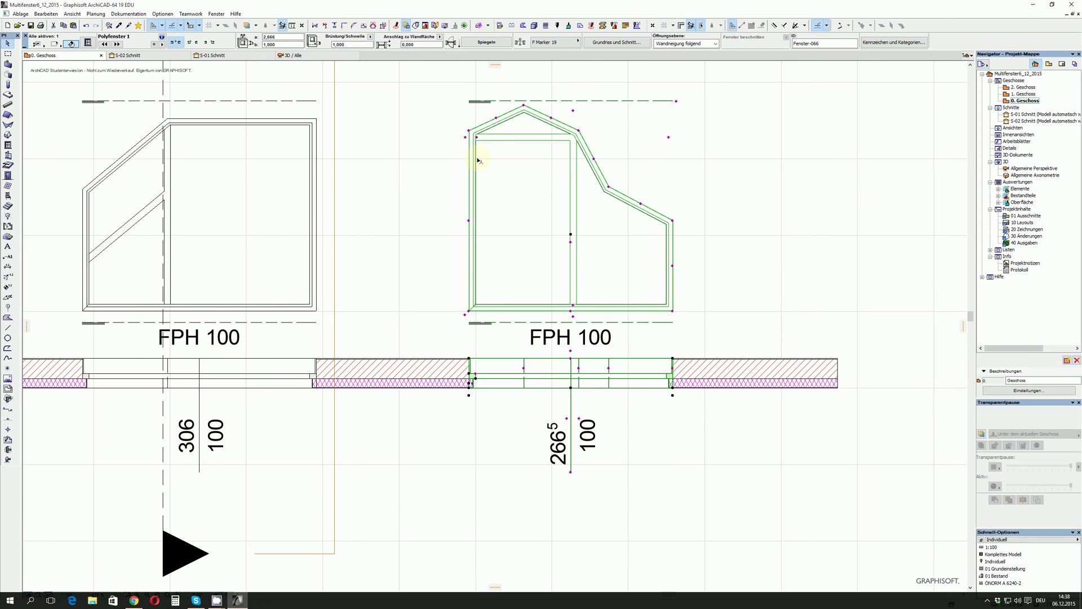
Step: Try pulling the top-left corner outward, then cancel and undo to keep the left side vertical
left_click(469, 132)
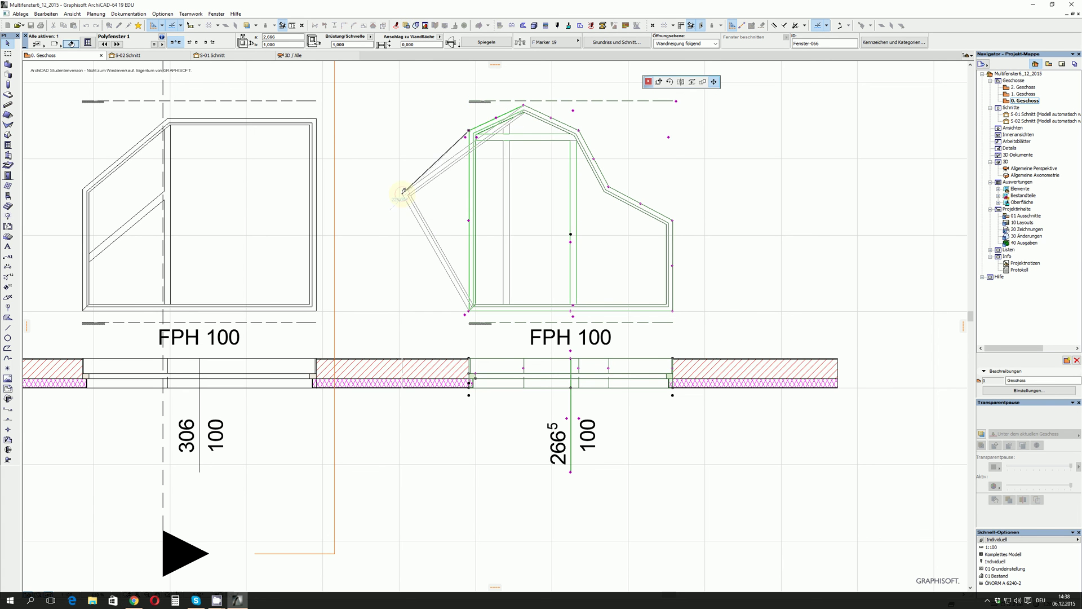
left_click(403, 194)
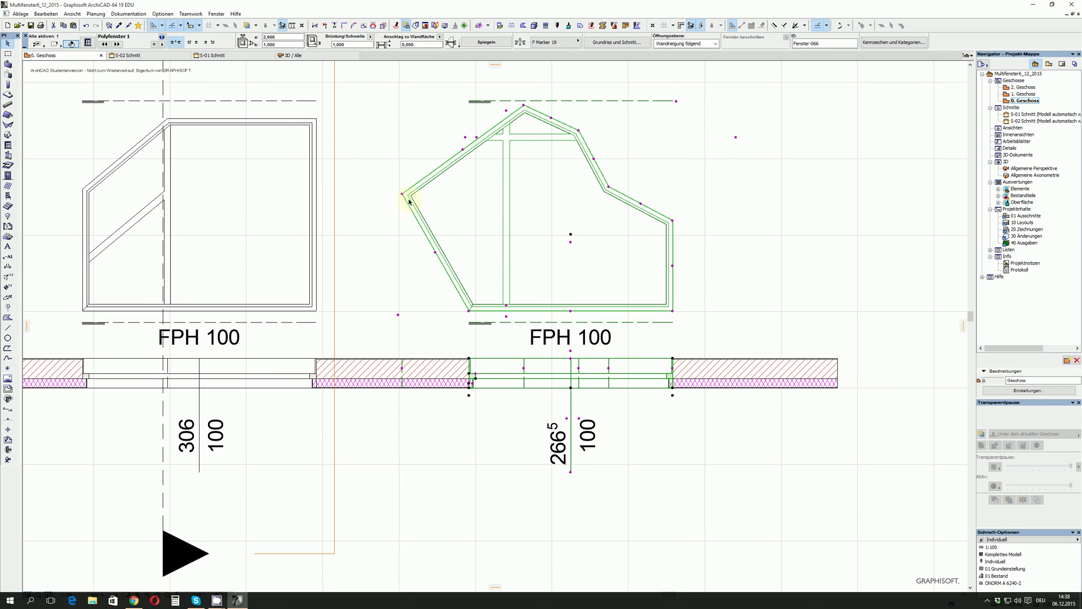
left_click(463, 149)
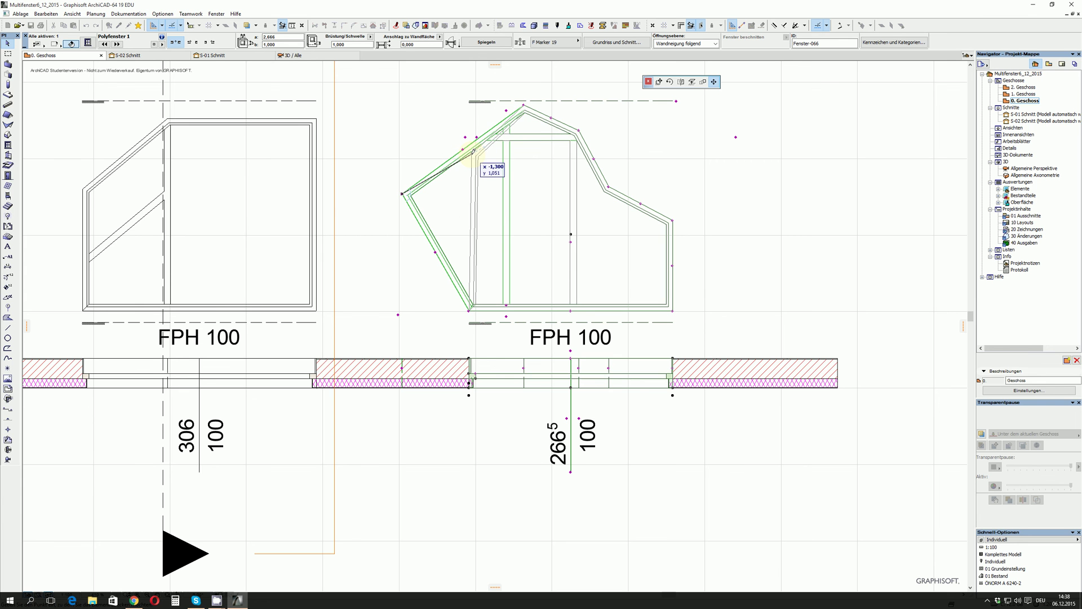
key("Escape")
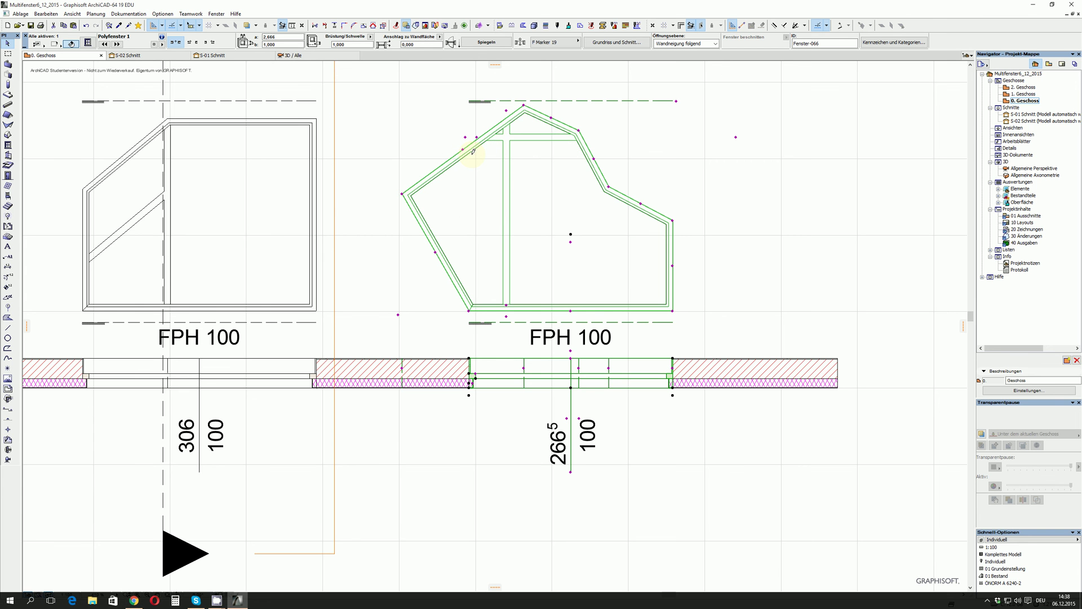
key("ctrl+z")
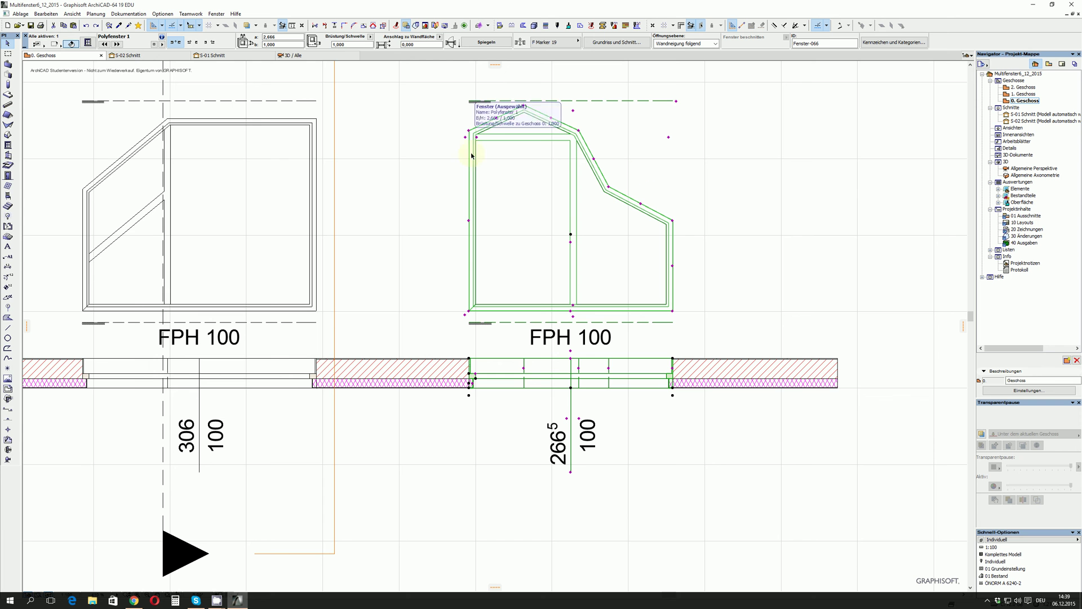
Step: Adjust the inner horizontal edge so it runs level and ends at the vertical mullion
left_click(668, 138)
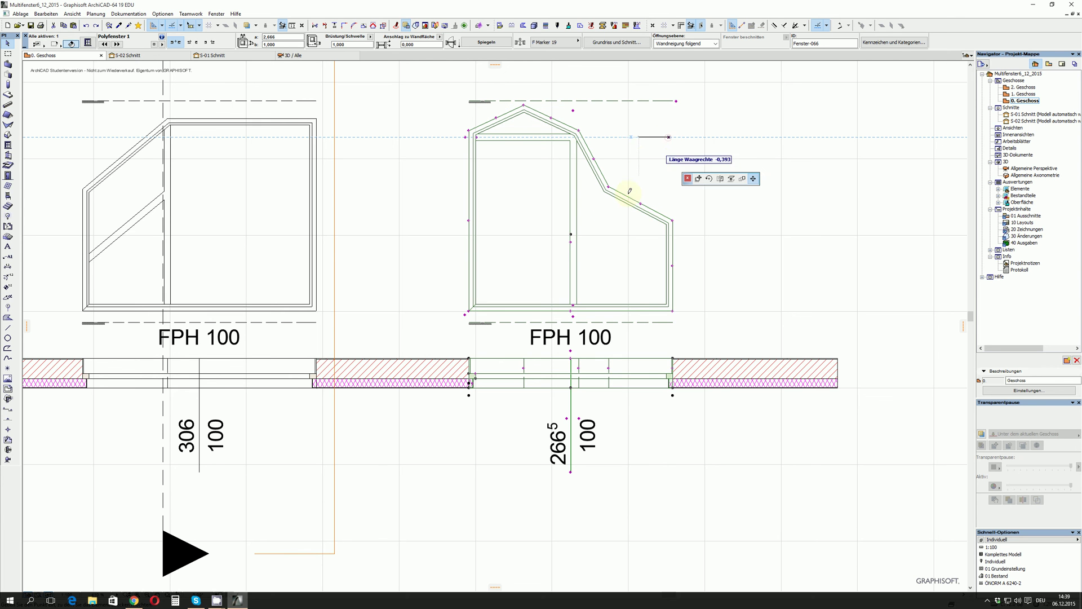
left_click(555, 137)
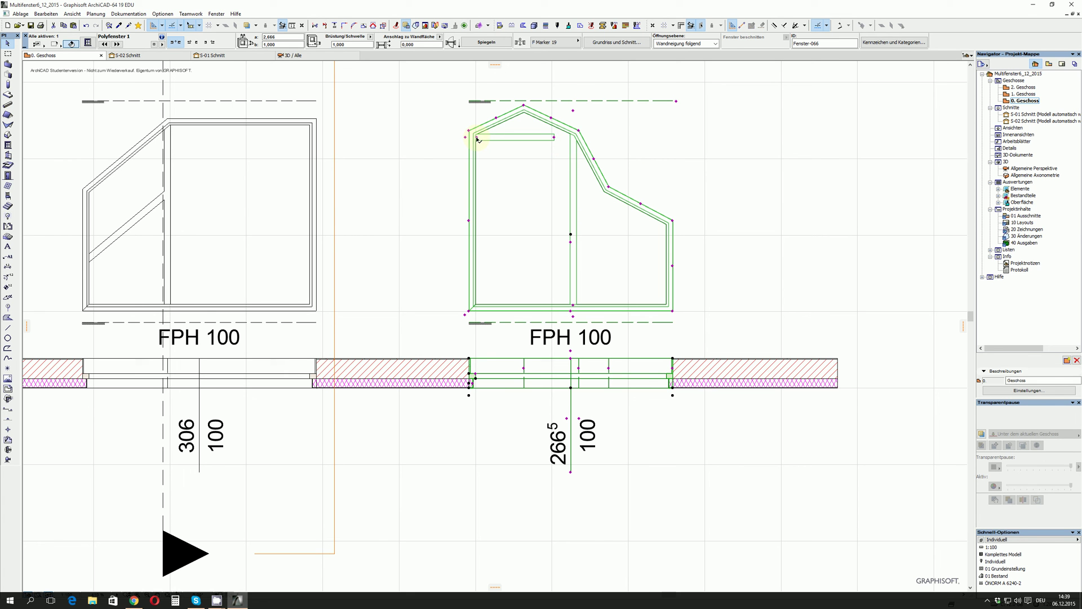
left_click(478, 137)
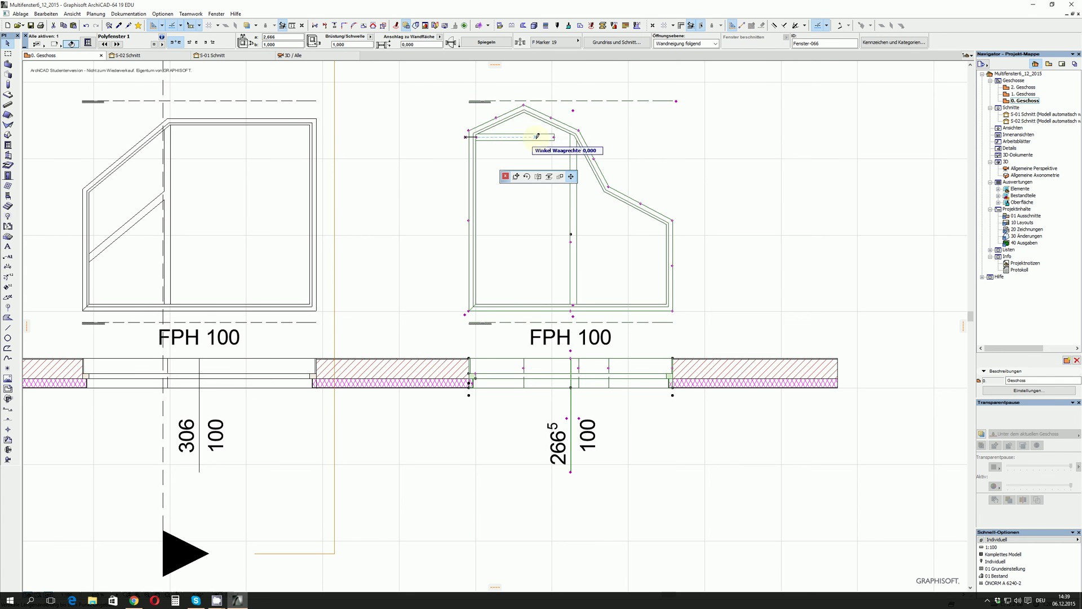
left_click(555, 138)
left_click(554, 137)
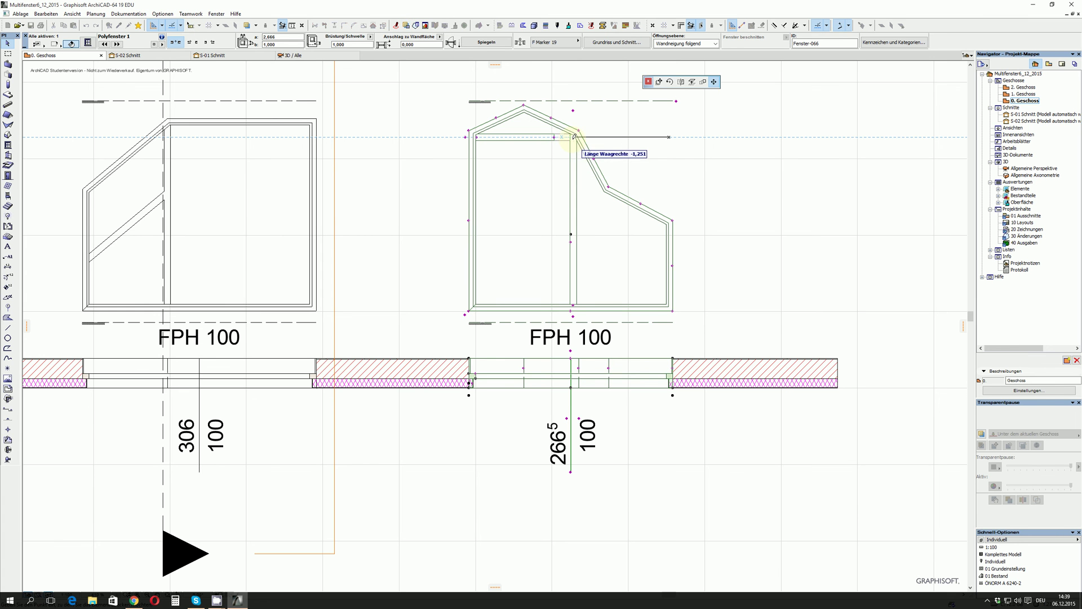
left_click(572, 137)
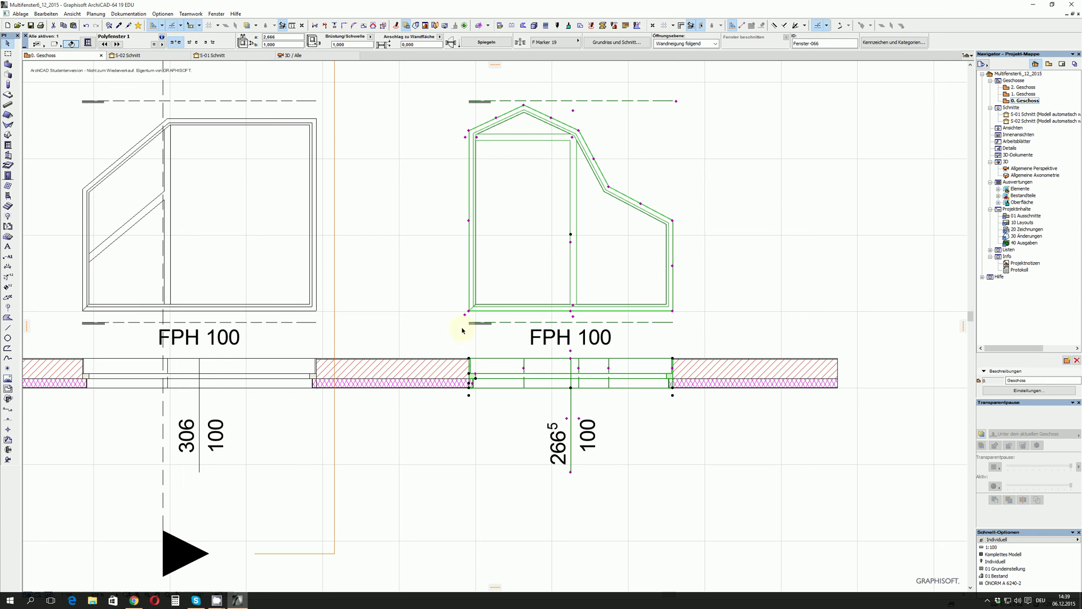
Step: Run a division from the right corner to the mullion with a 45° corner edge, then deselect
left_click(677, 102)
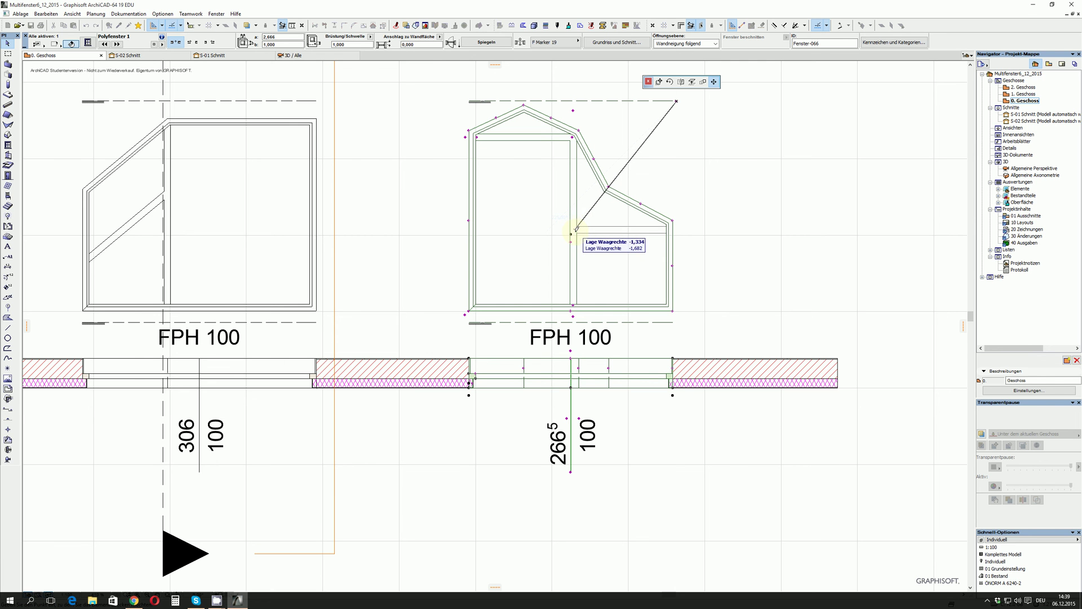
left_click(576, 225)
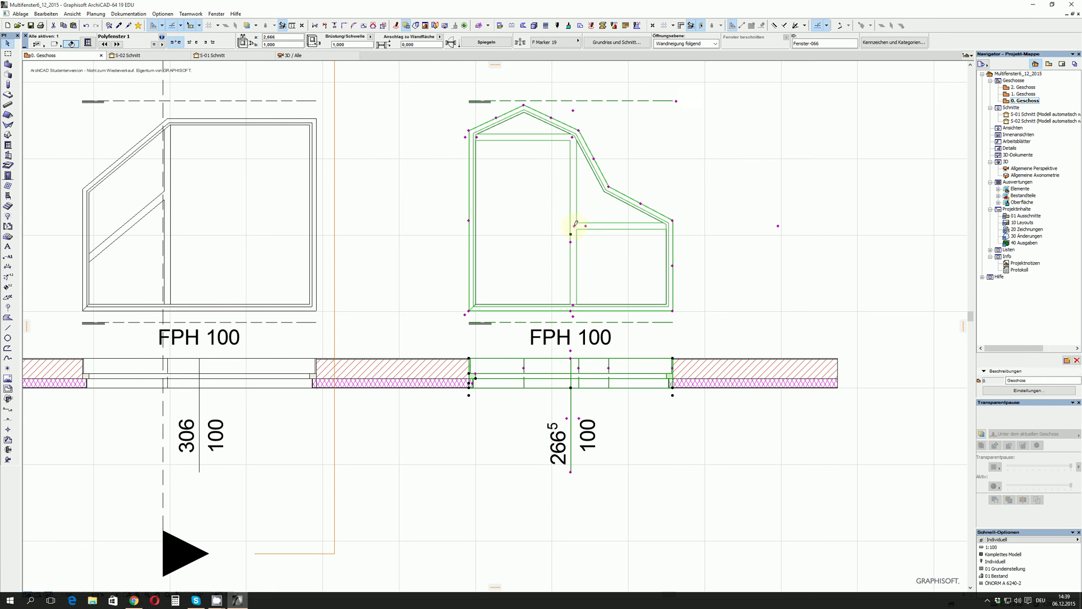
left_click(678, 102)
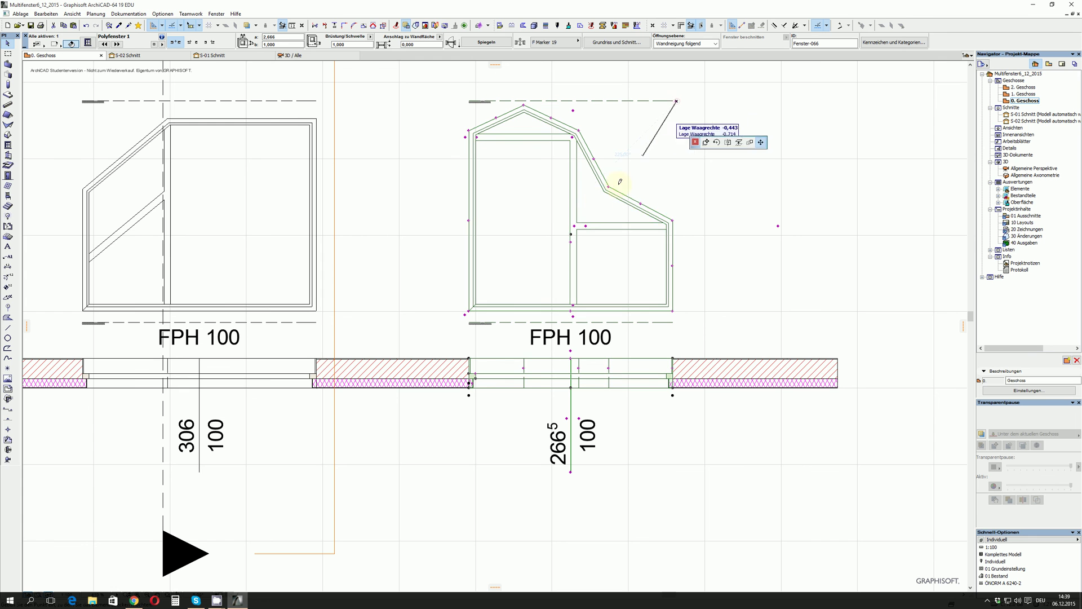
left_click(576, 225)
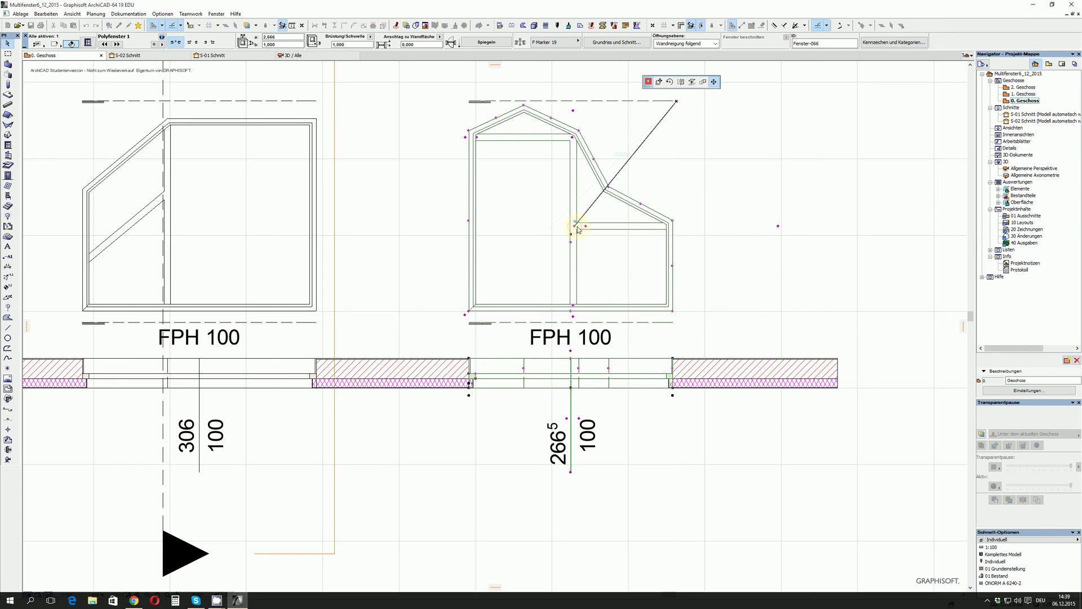
left_click(577, 225)
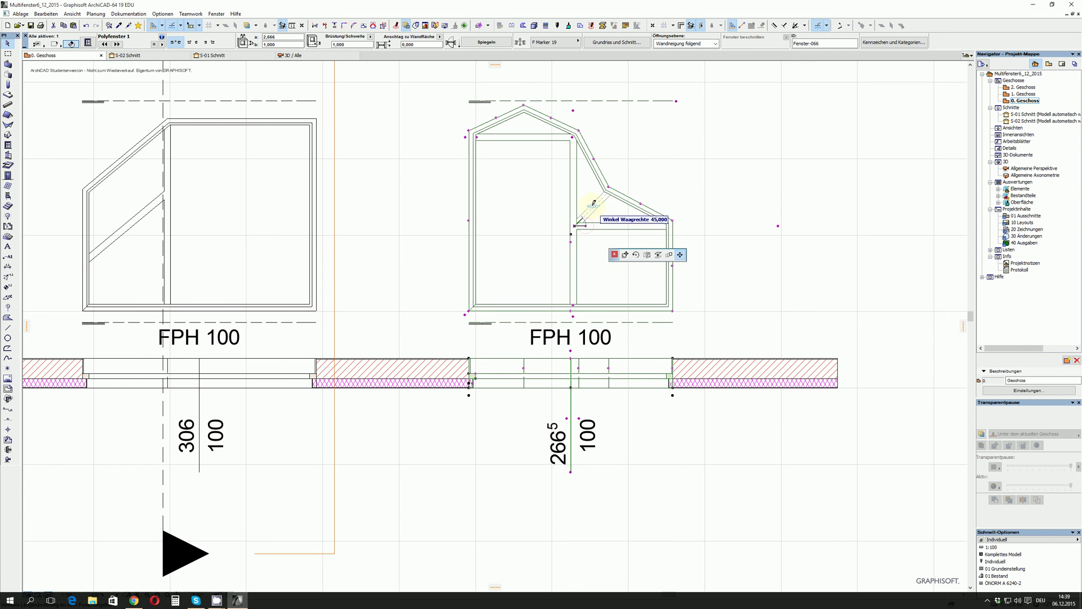
left_click(624, 166)
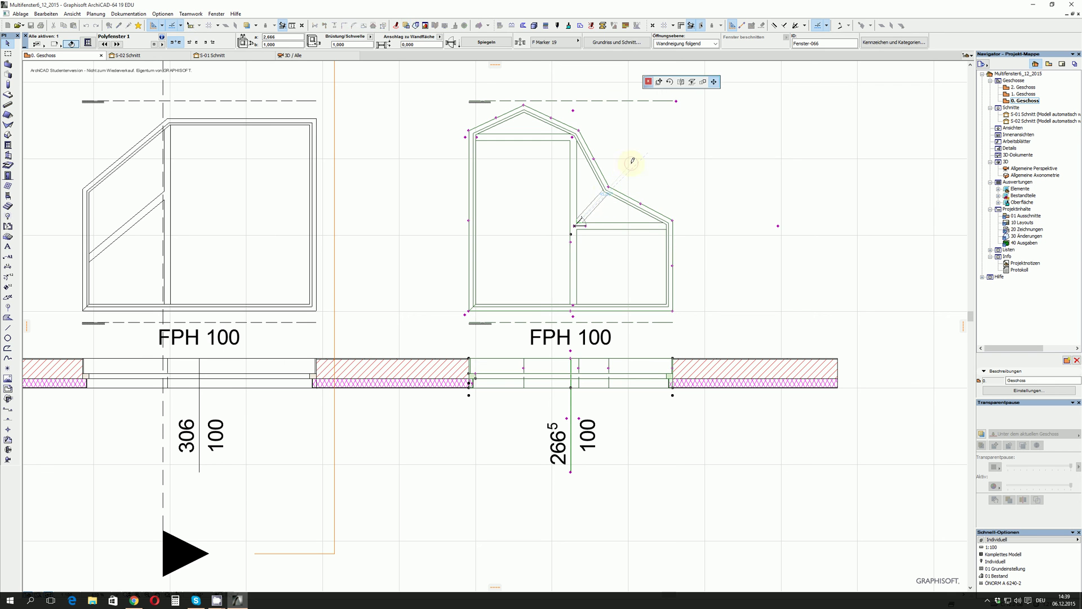
left_click(767, 176)
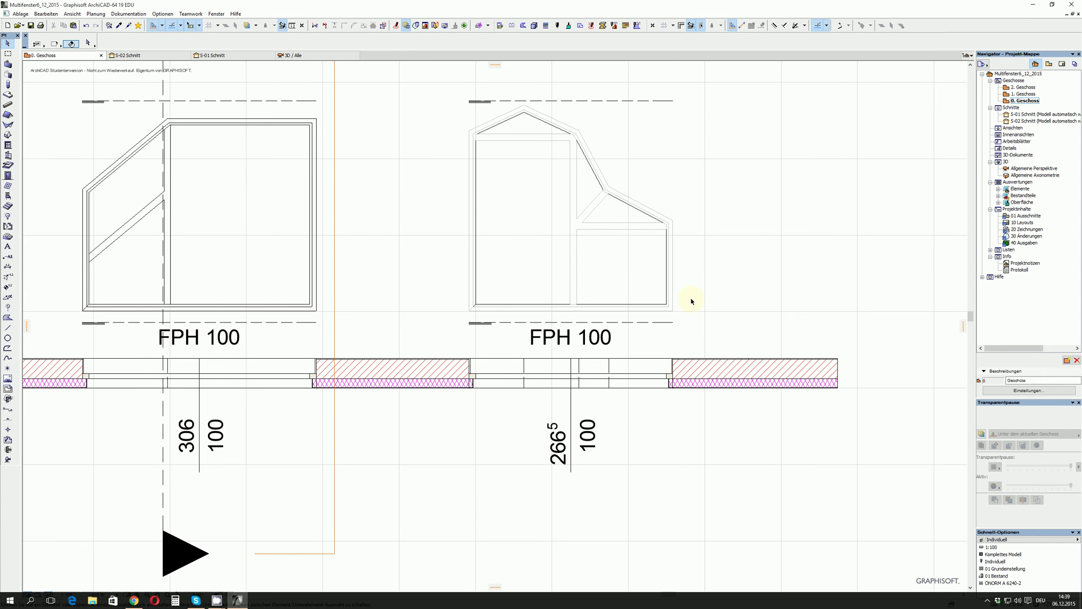
Step: Open the 3D view with F3, zoom in and pick the polygon window's corner for editing
key("F3")
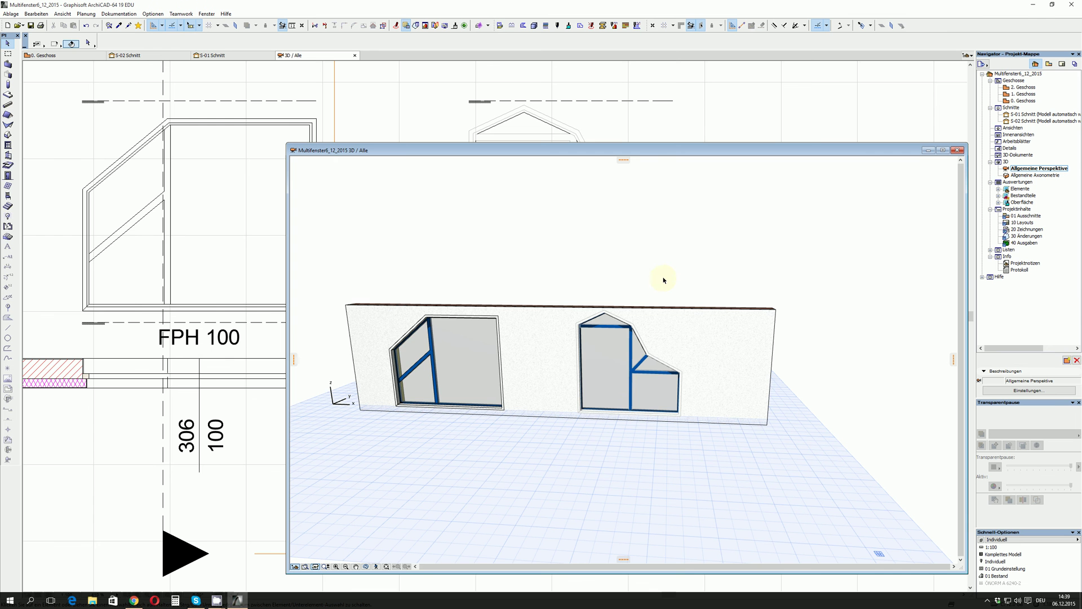
scroll(623, 379, "up", 4)
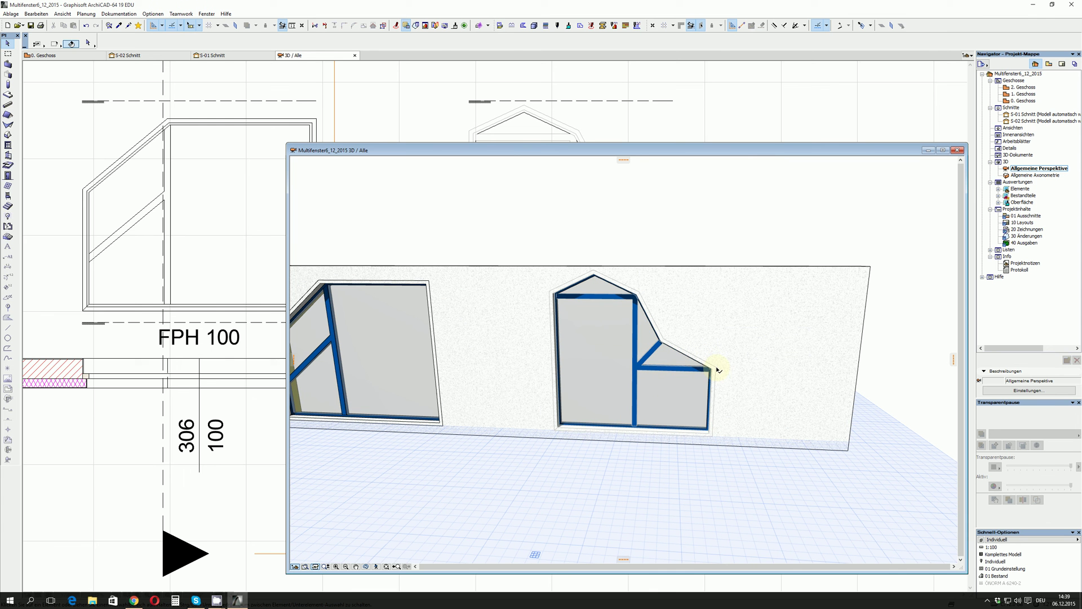
left_click(718, 370)
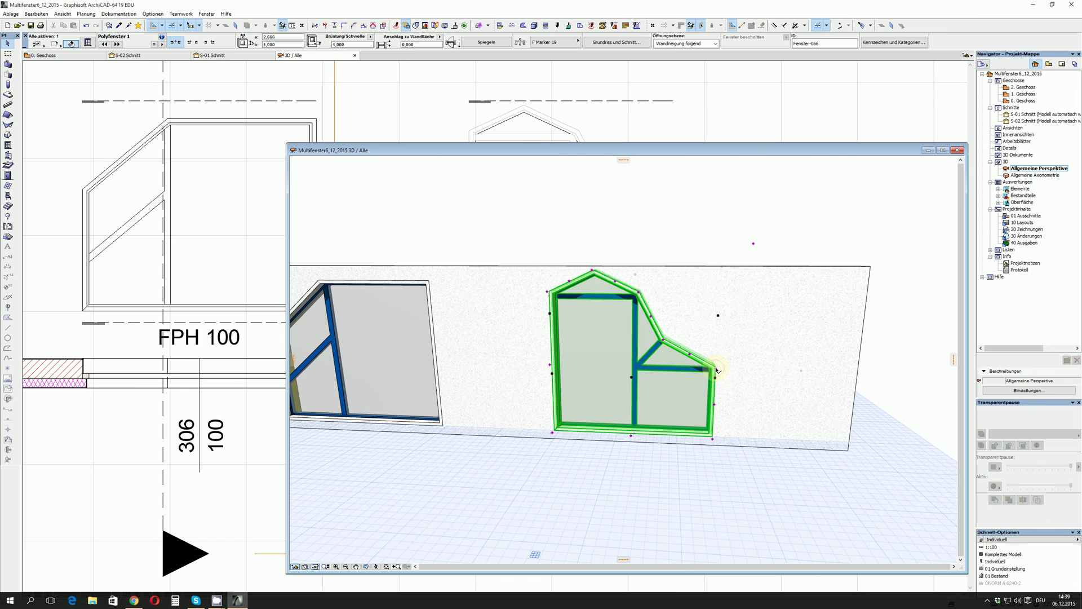
left_click(718, 370)
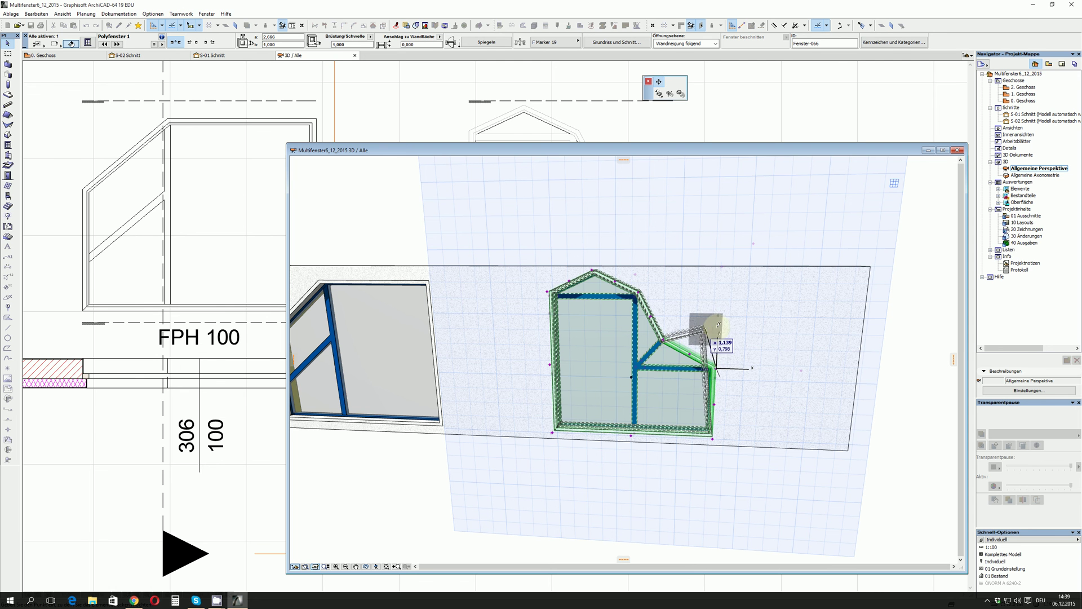
Step: Drop the polygon window's right corner straight down to the bottom-right, undoing a stray move
left_click(754, 350)
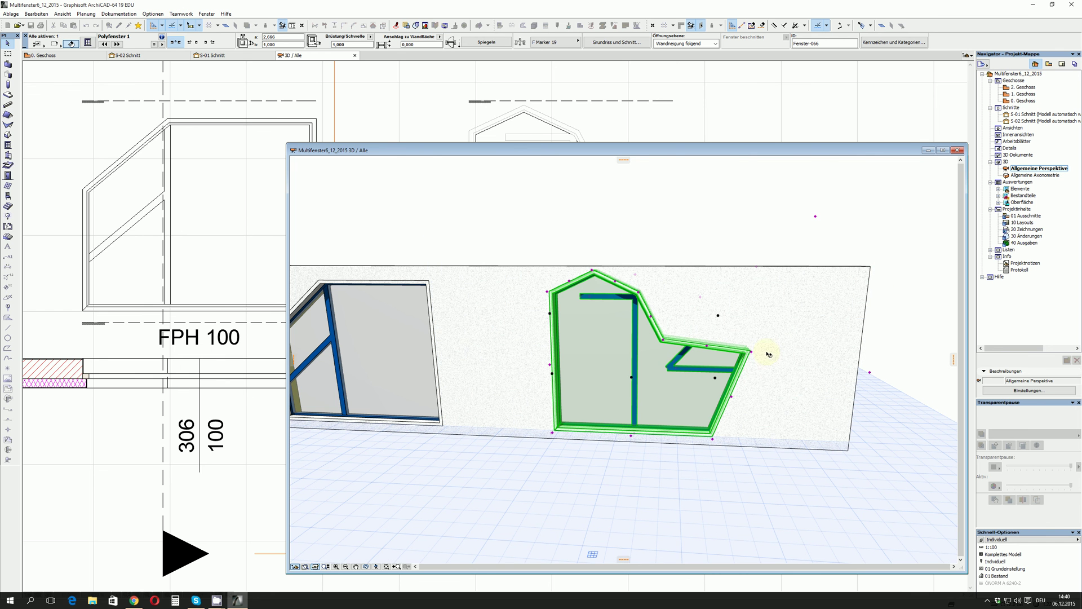
left_click(723, 354)
left_click(753, 350)
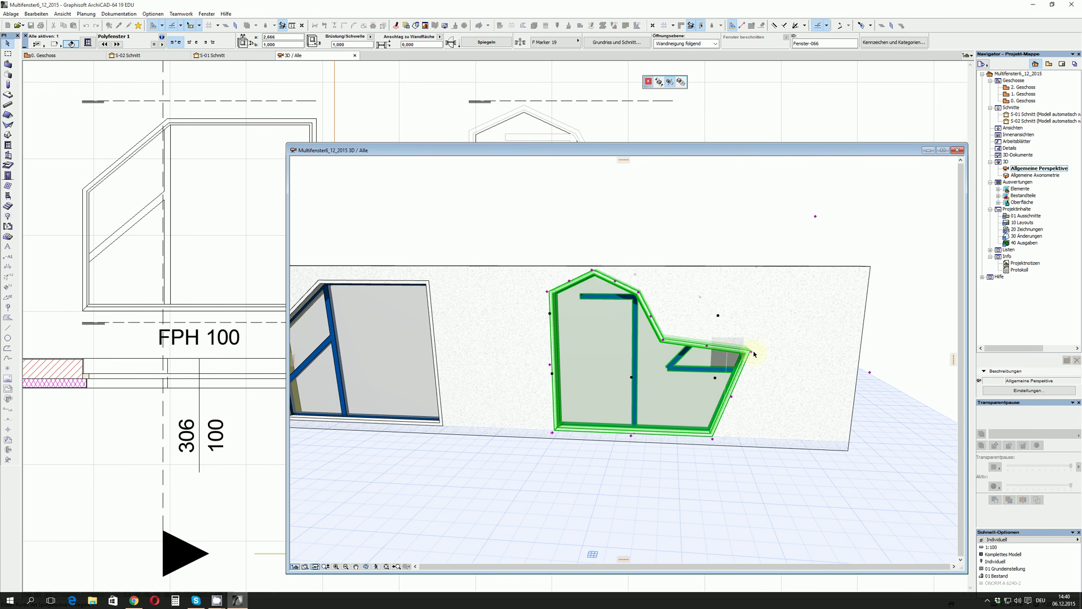
left_click(726, 353)
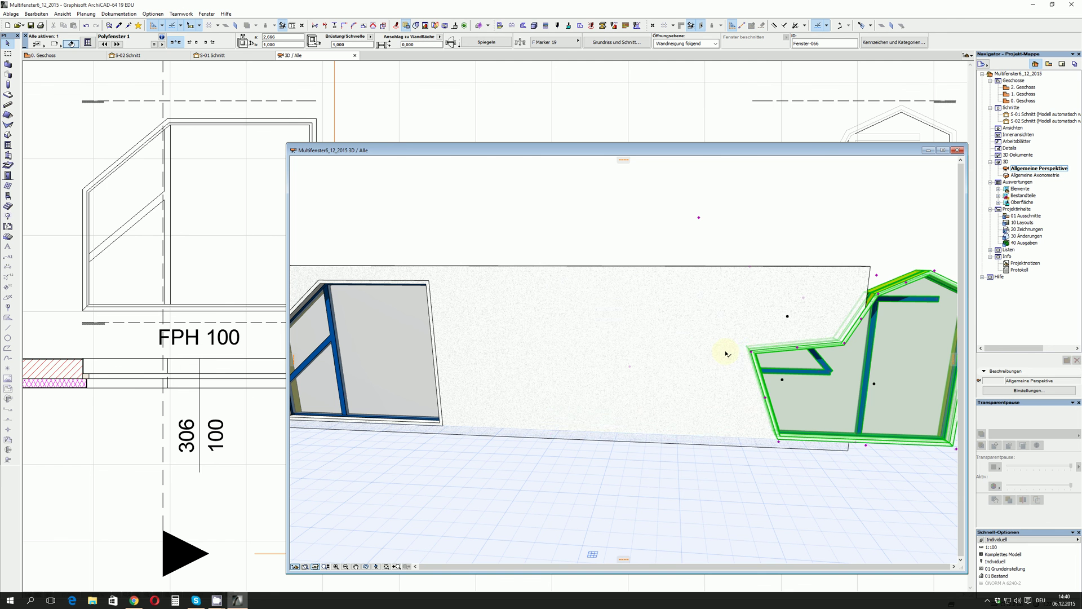
key("ctrl+z")
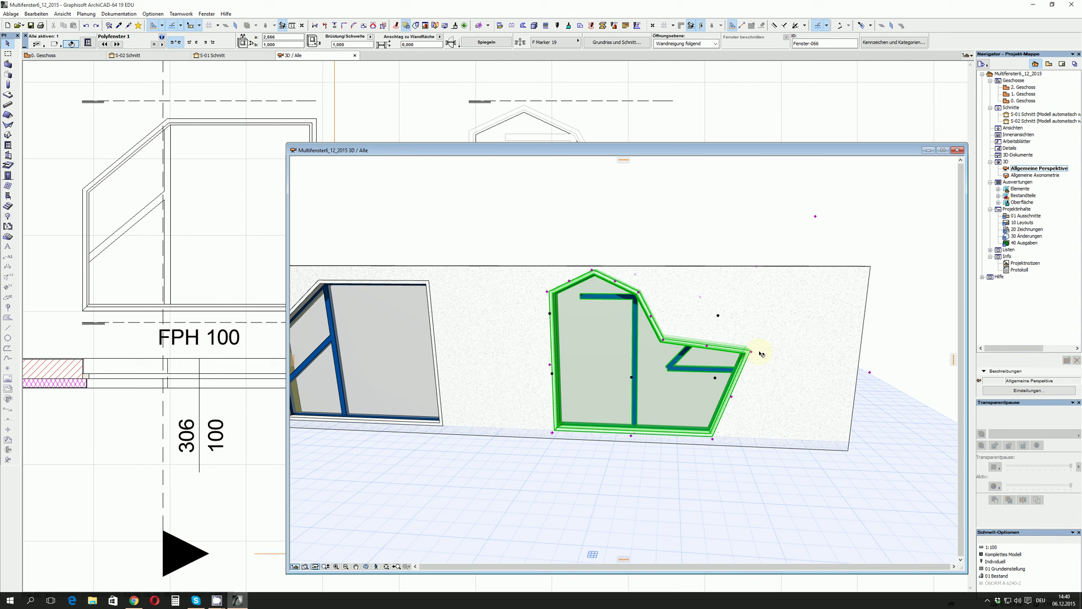
left_click(755, 353)
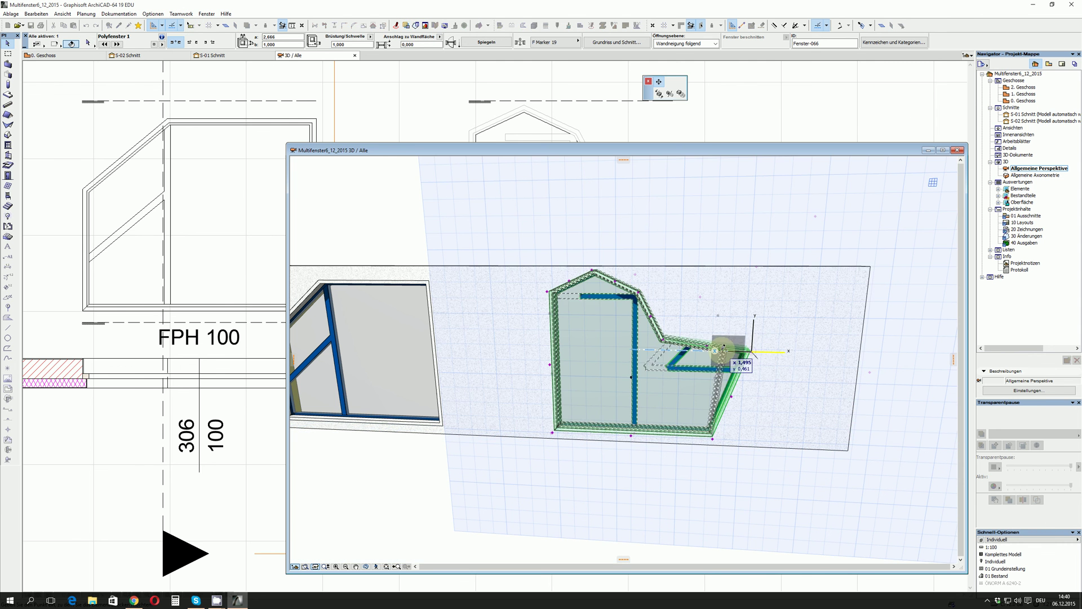
left_click(713, 436)
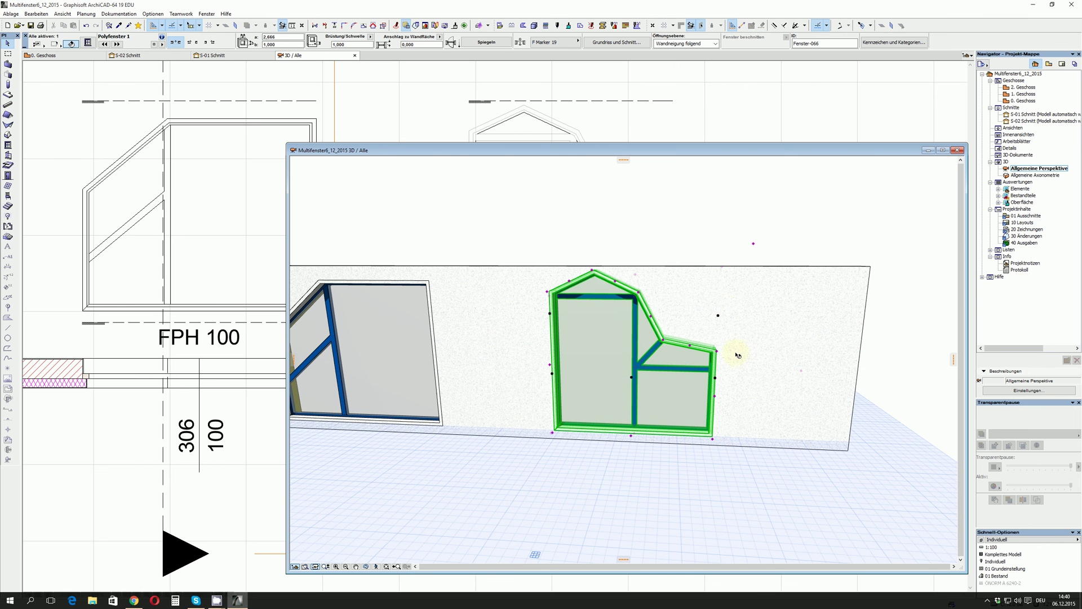
Step: Add a horizontal mullion in the right part and a vertical mullion splitting the tall left pane
left_click(724, 269)
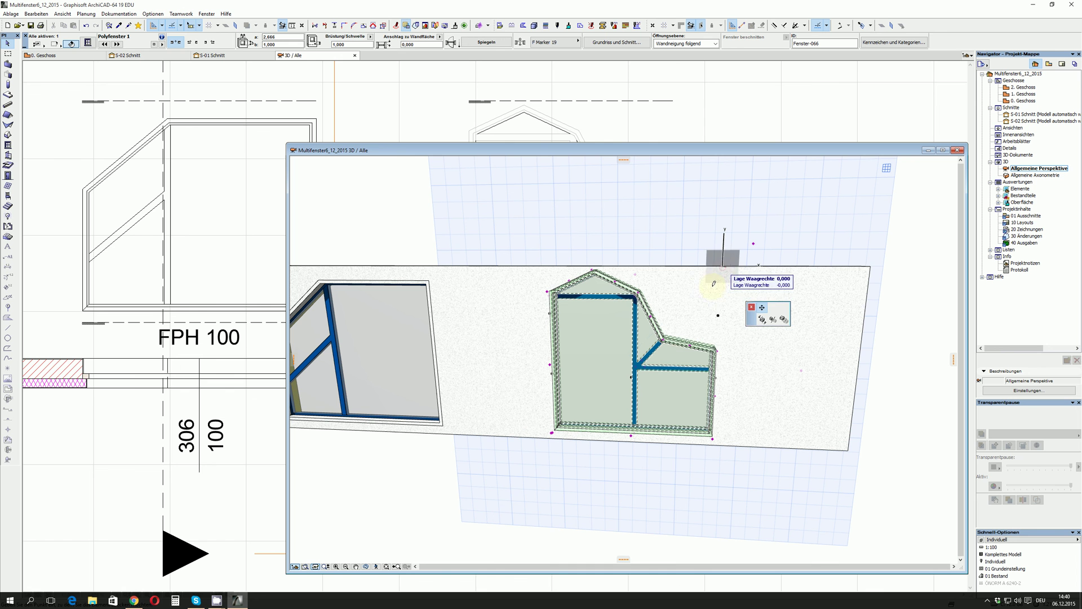
left_click(637, 397)
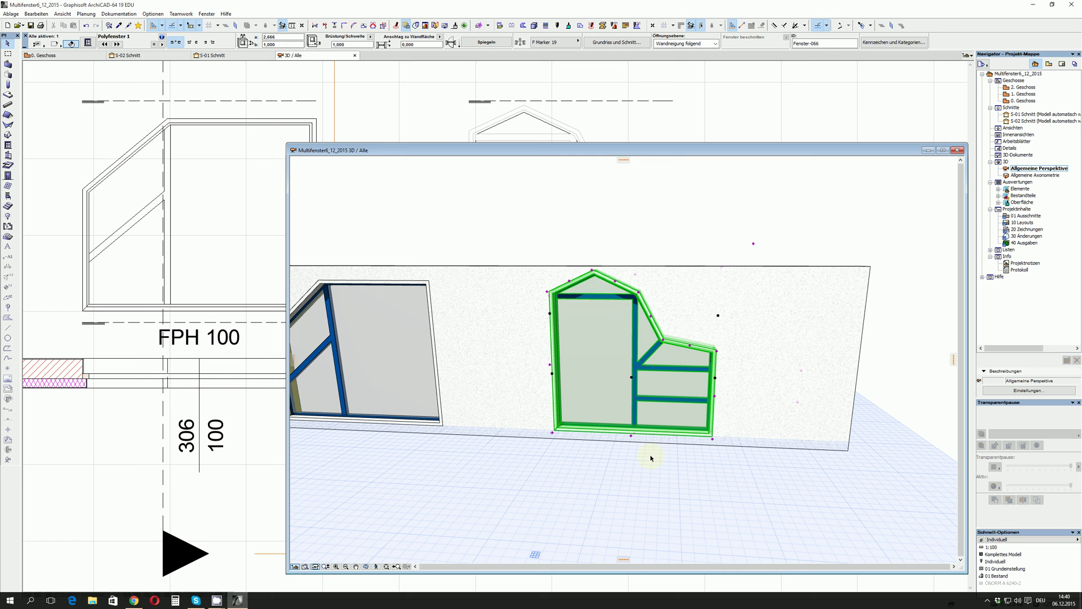
middle_click_drag(564, 432, 669, 421, "shift")
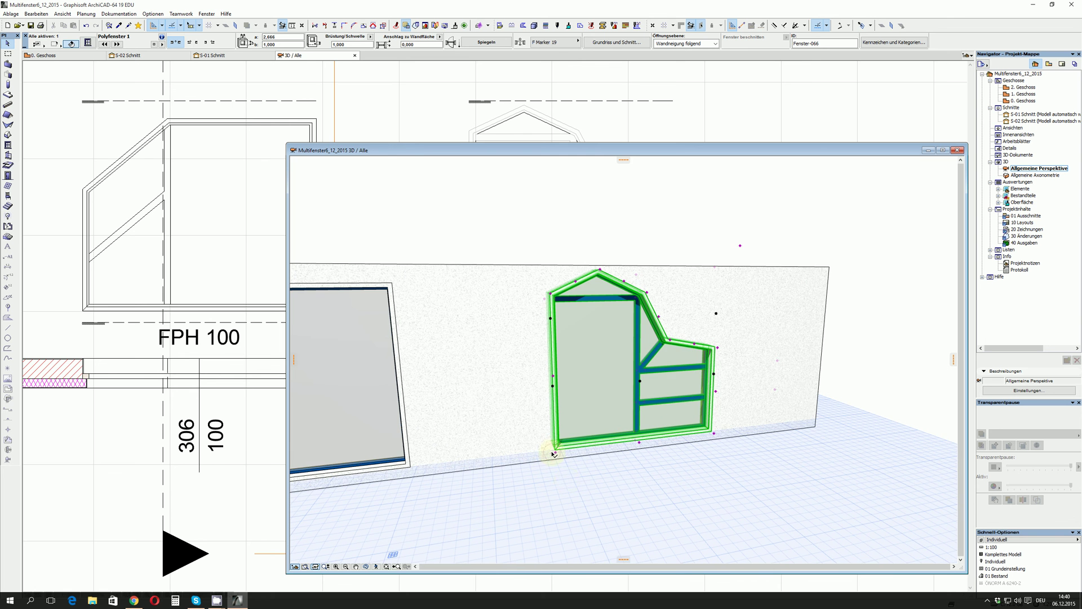
left_click(555, 455)
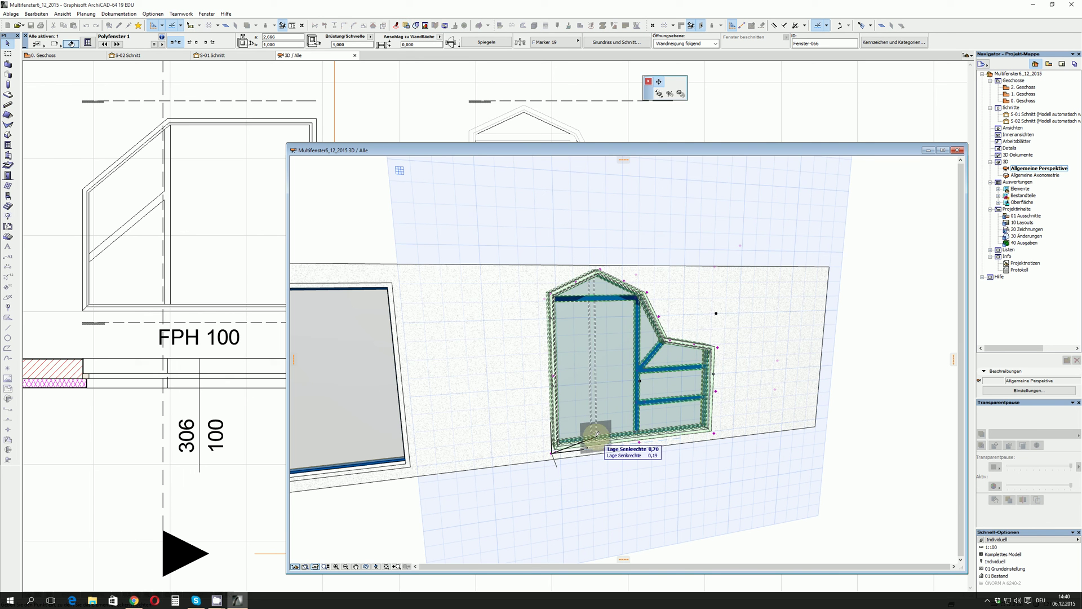
left_click(593, 285)
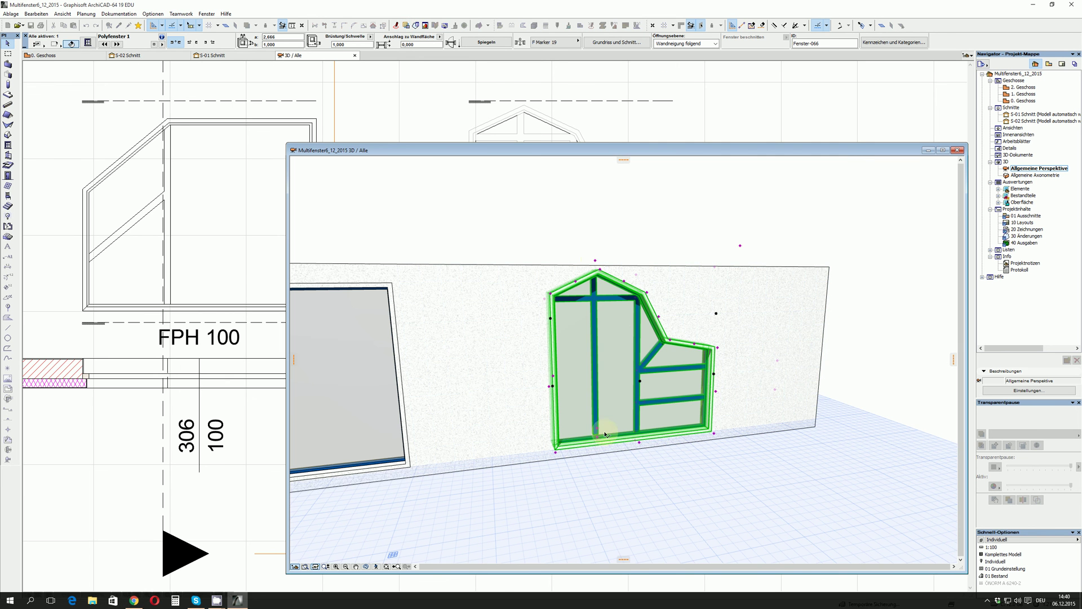
left_click(597, 261)
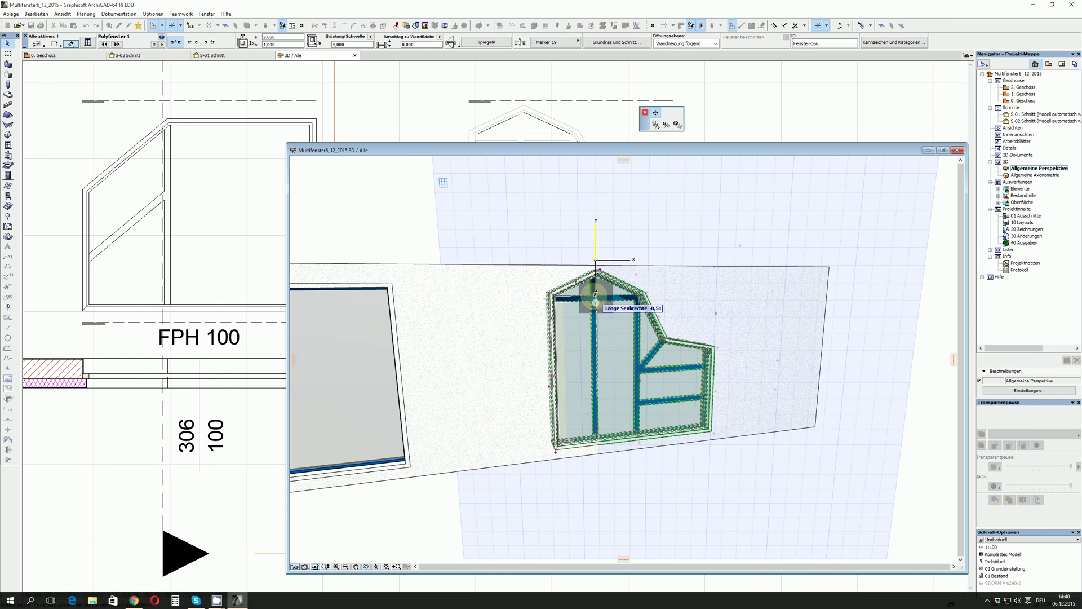
left_click(596, 296)
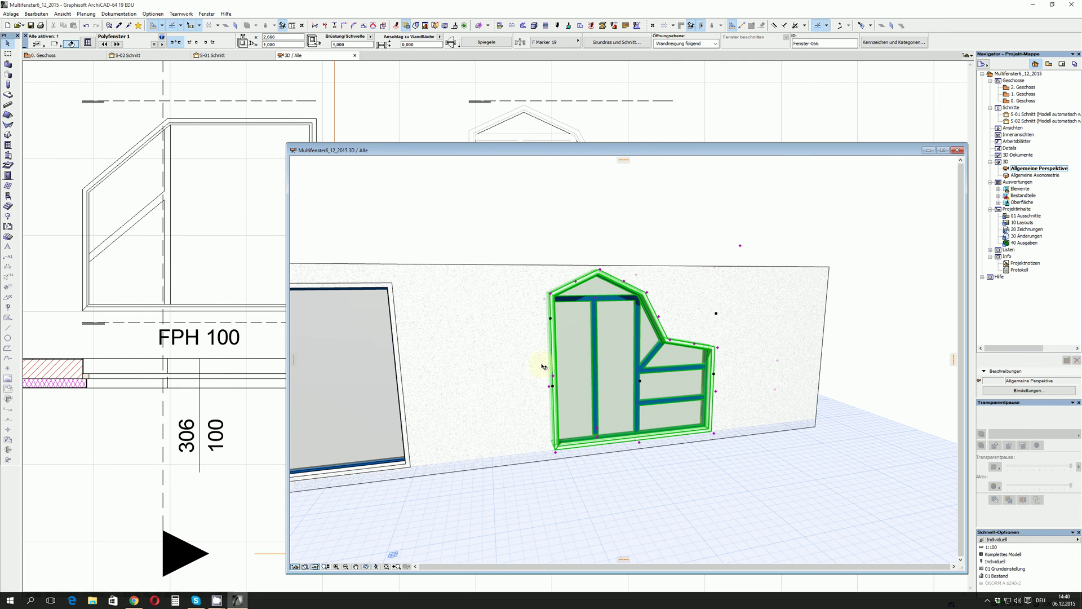
Step: On the 0. Geschoss plan, nudge the polygon window's lower mullion hotspot to adjust the layout
left_click(440, 113)
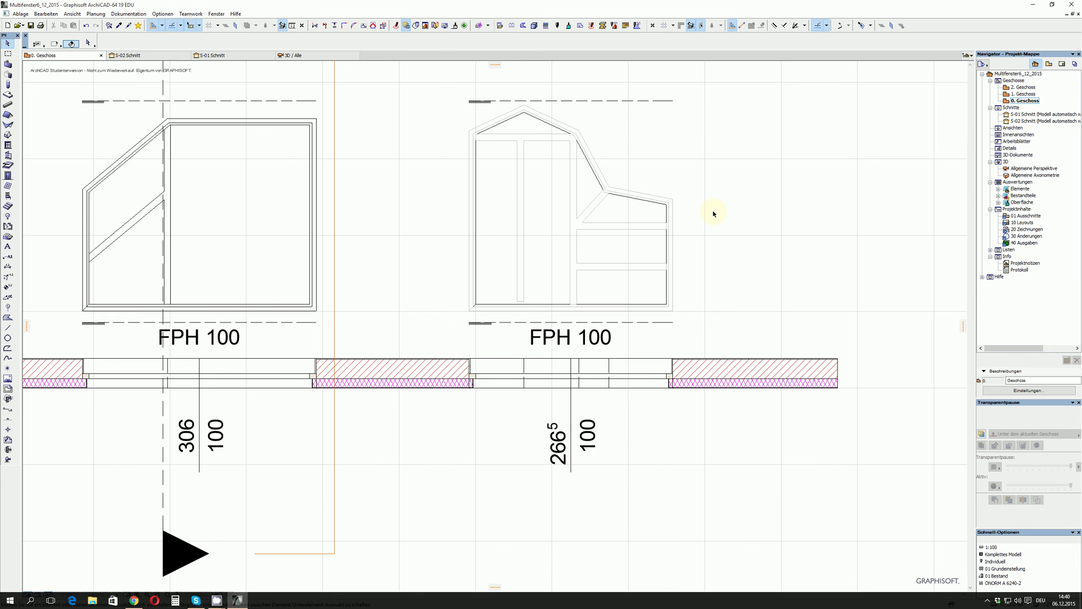
left_click(673, 312)
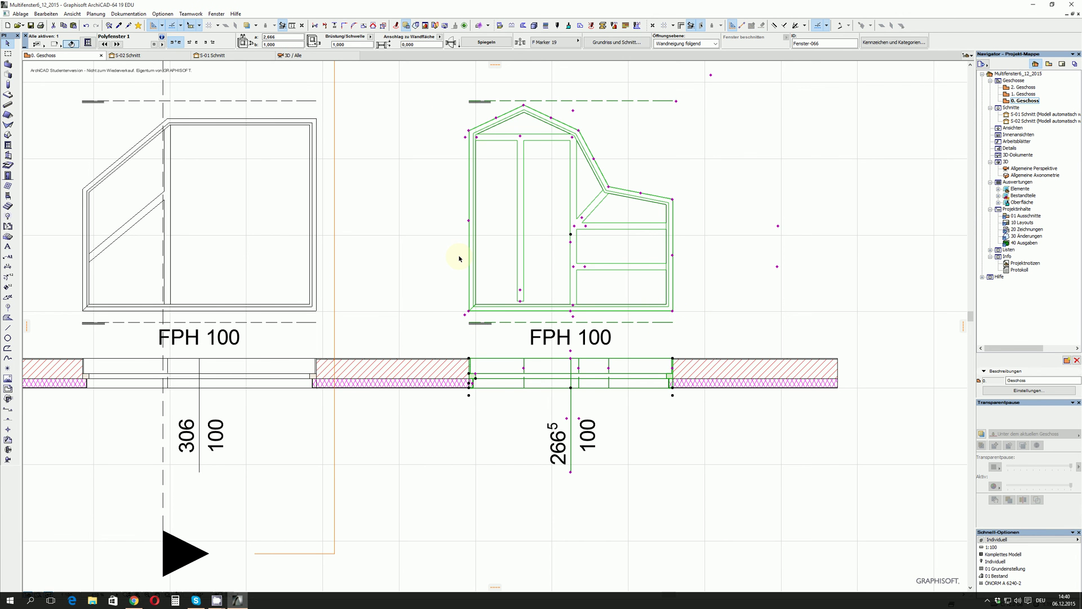
left_click(573, 317)
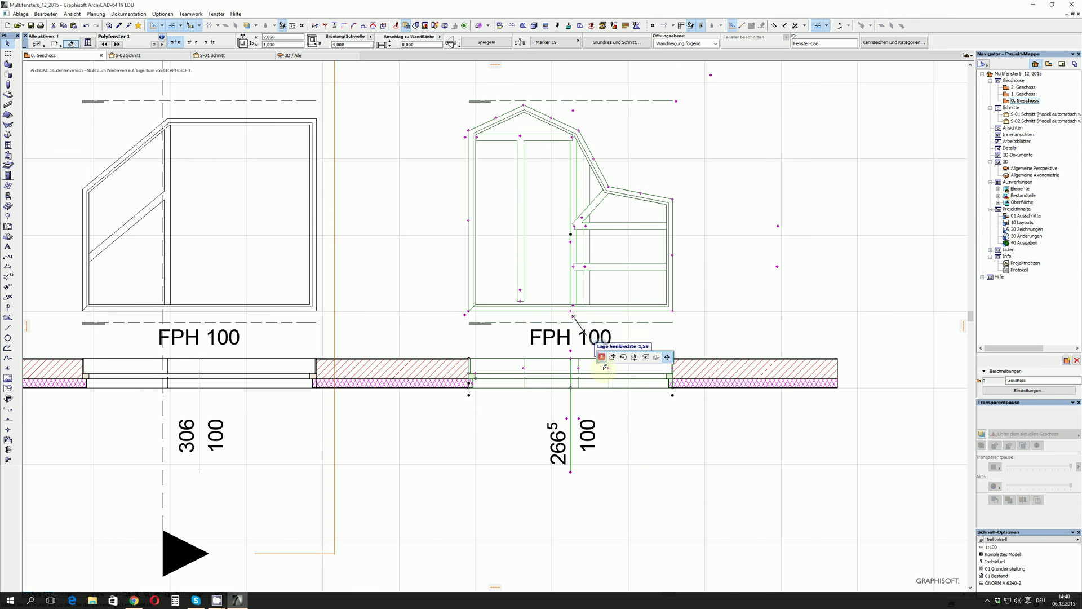
left_click(569, 320)
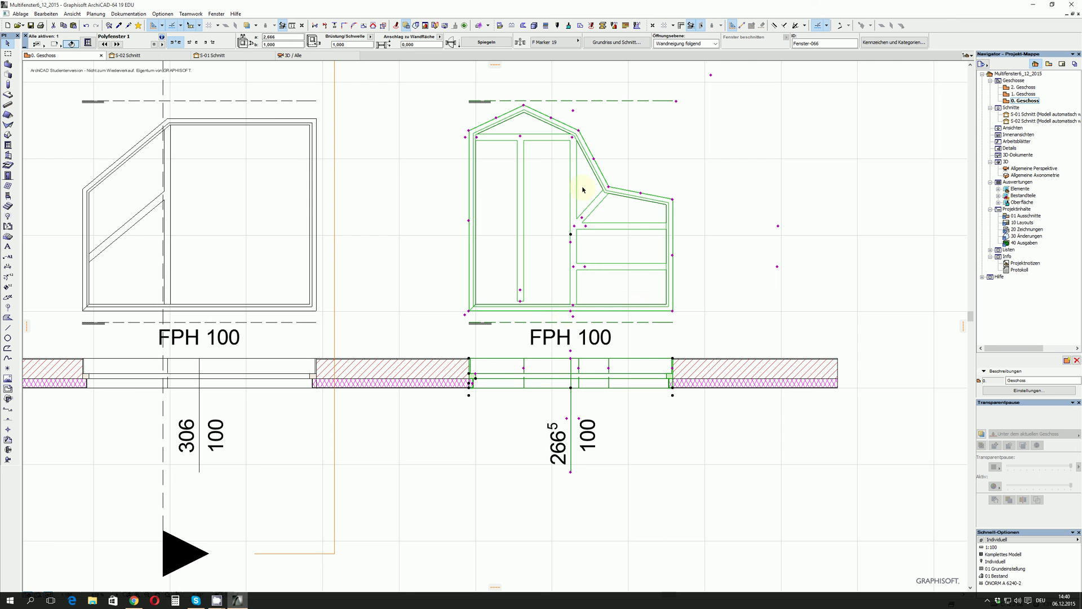
Step: Move the window's elevation drawing on the 0. Geschoss plan, first dropping it below the wall
left_click(571, 243)
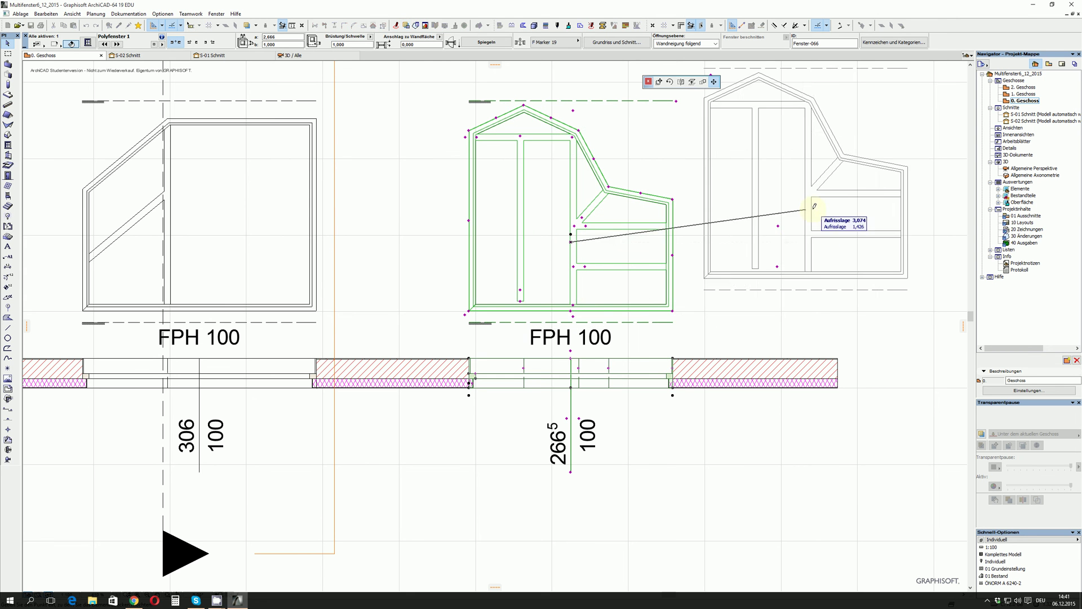
scroll(648, 321, "down", 5)
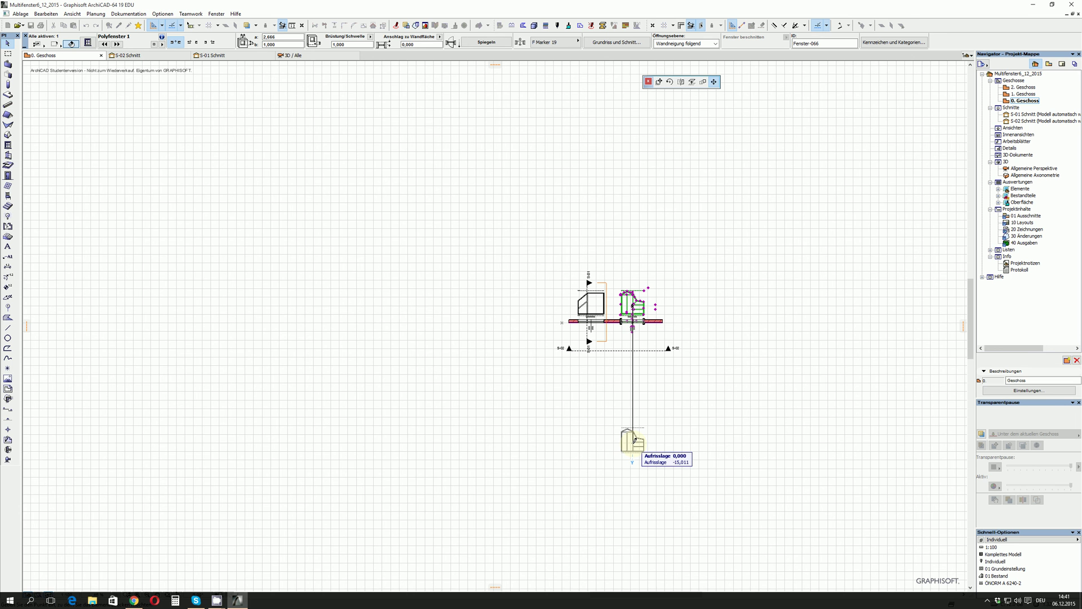
left_click(634, 440)
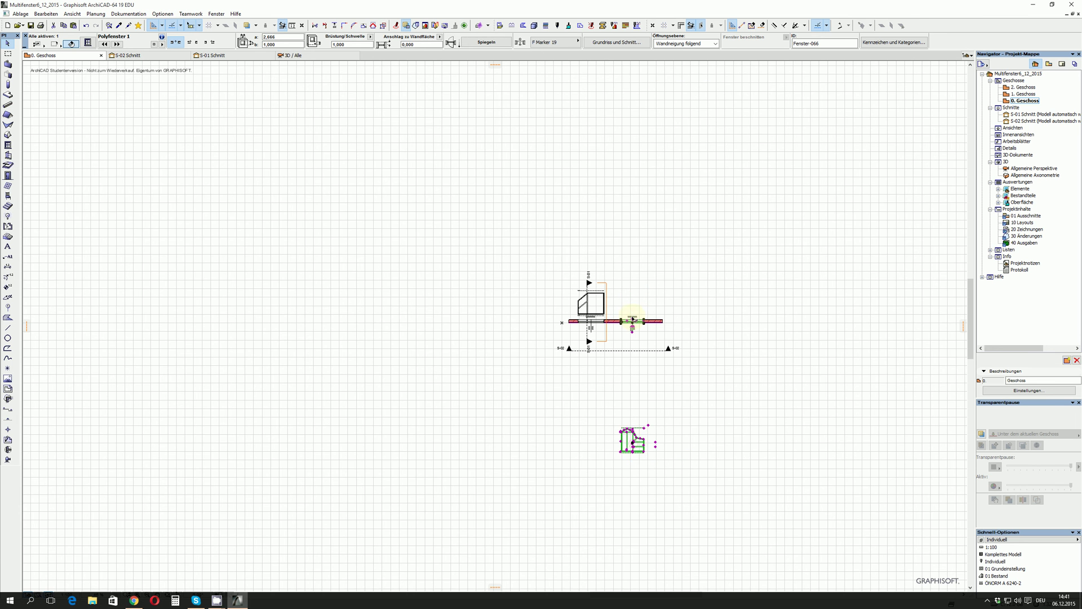
scroll(627, 328, "up", 3)
scroll(637, 321, "up", 3)
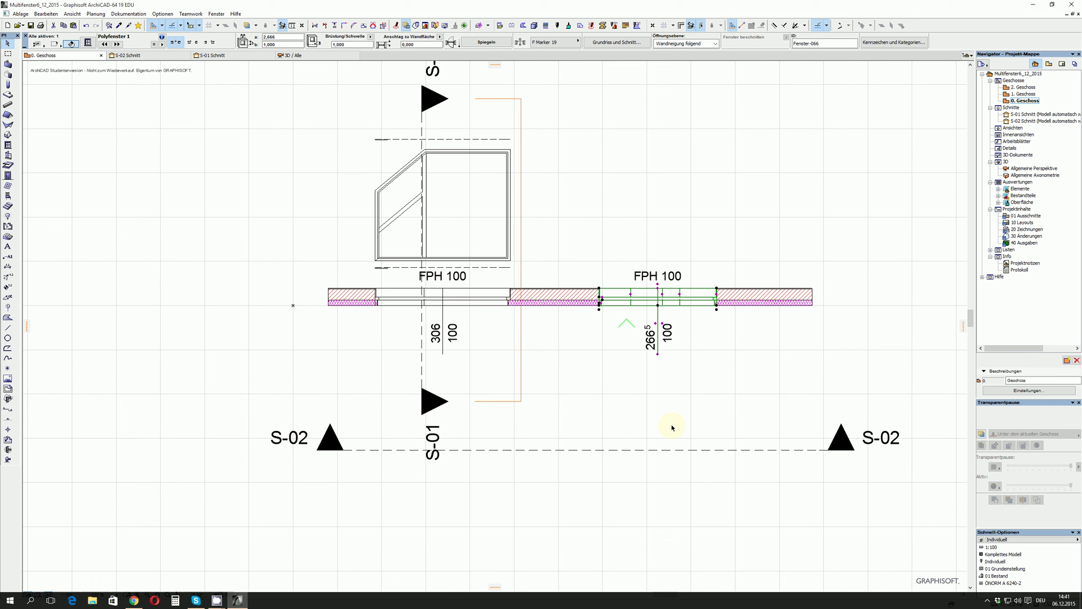
scroll(670, 428, "down", 4)
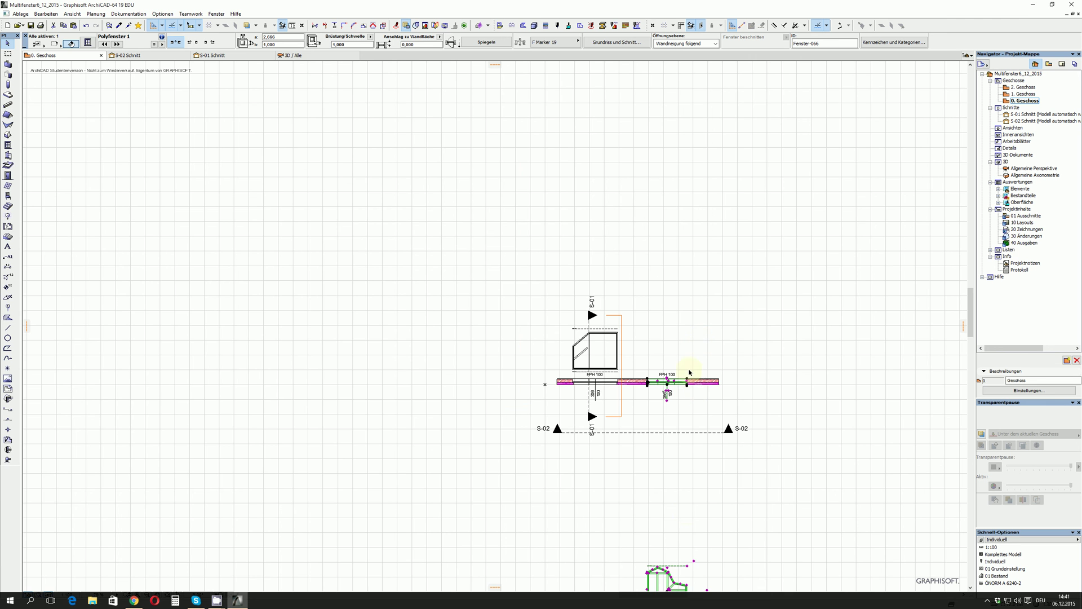
scroll(688, 513, "down", 3)
middle_click_drag(677, 521, 635, 486)
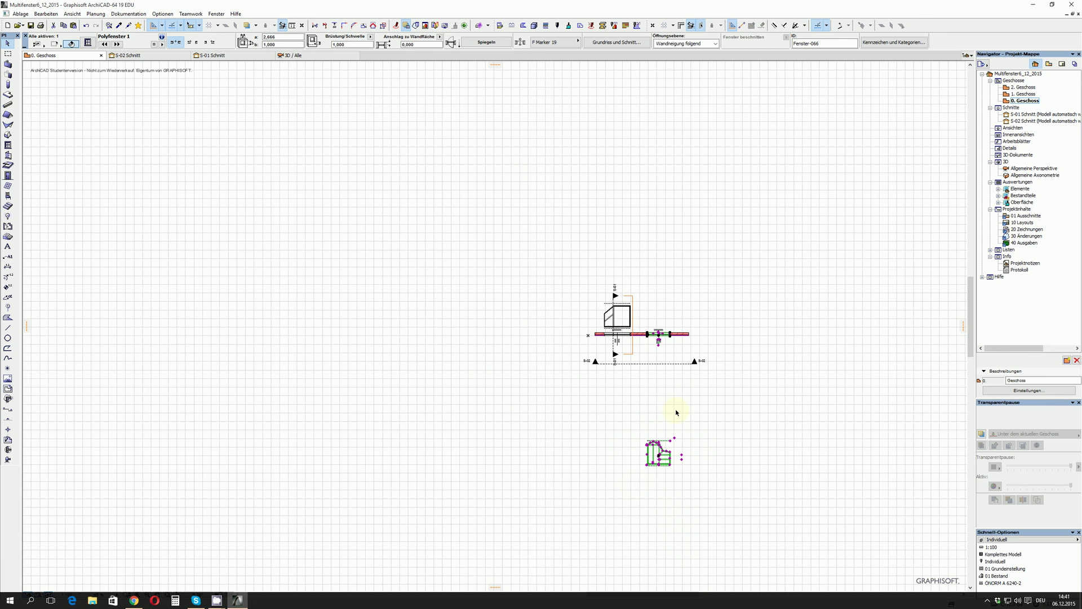
scroll(661, 455, "up", 6)
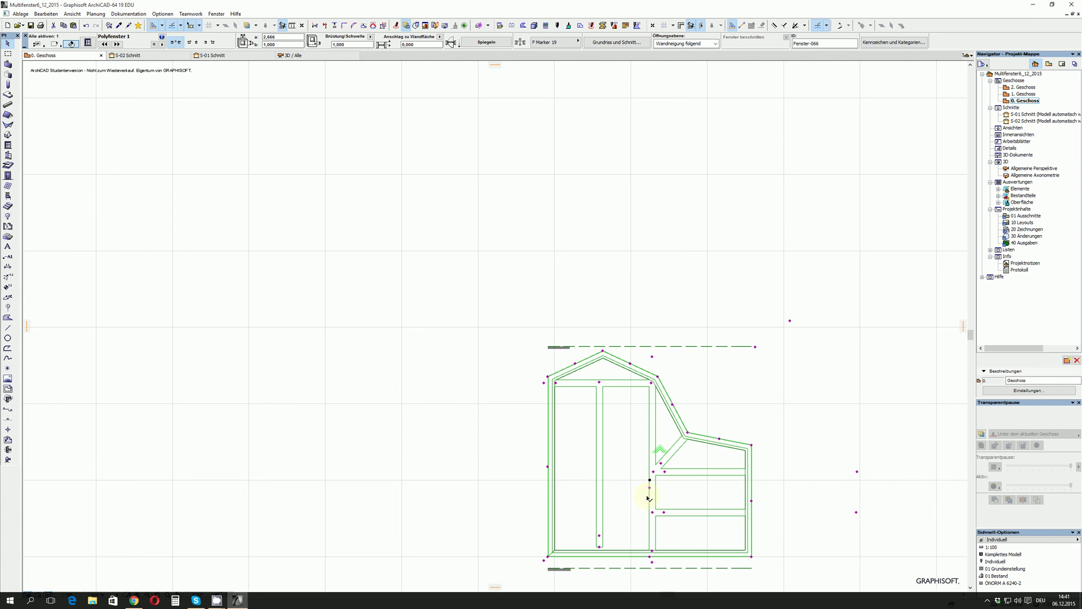
Step: Move the window drawing back up so it sits above its wall opening beside the first window
left_click(652, 489)
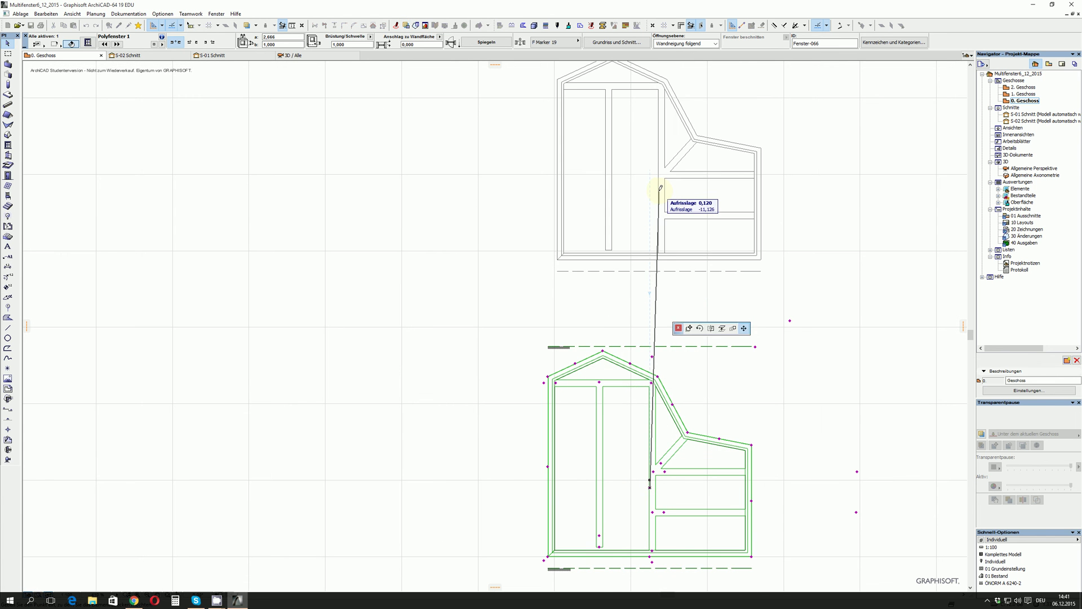
middle_click_drag(673, 266, 729, 419)
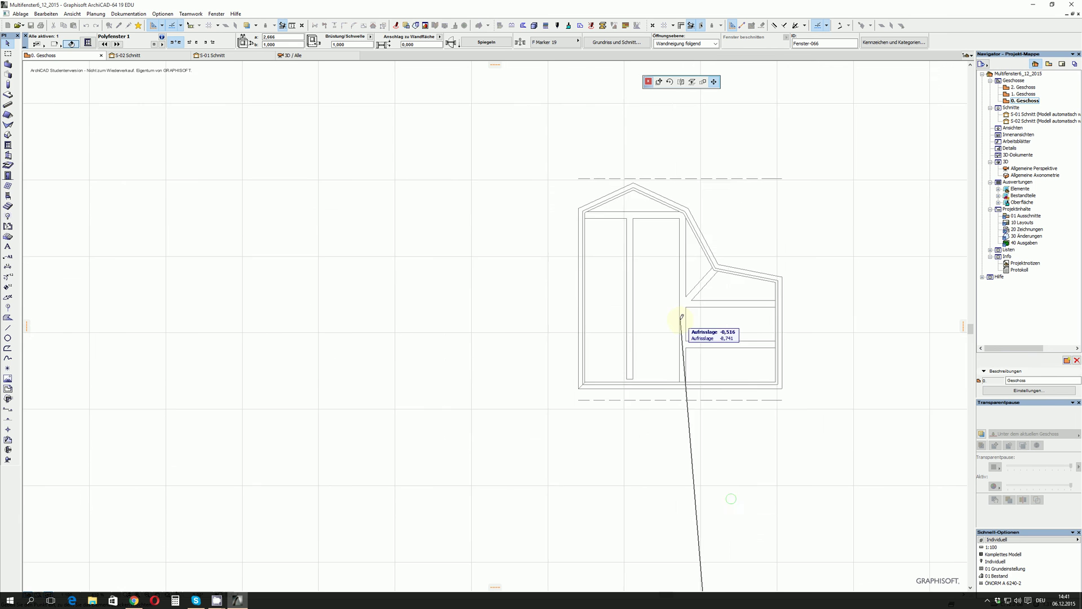
scroll(685, 315, "down", 4)
middle_click_drag(677, 248, 679, 484)
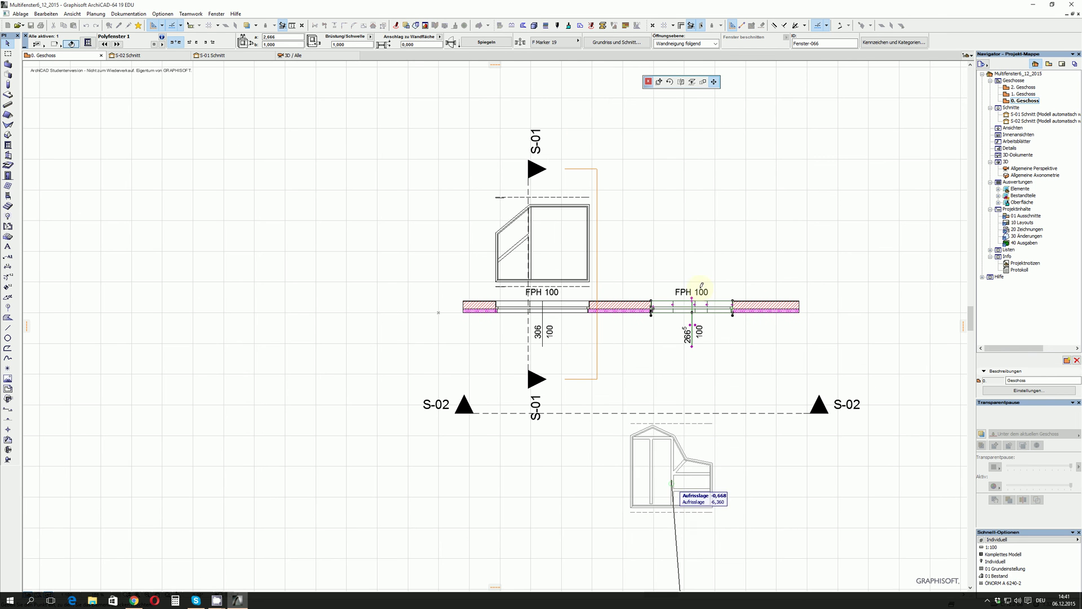
left_click(694, 248)
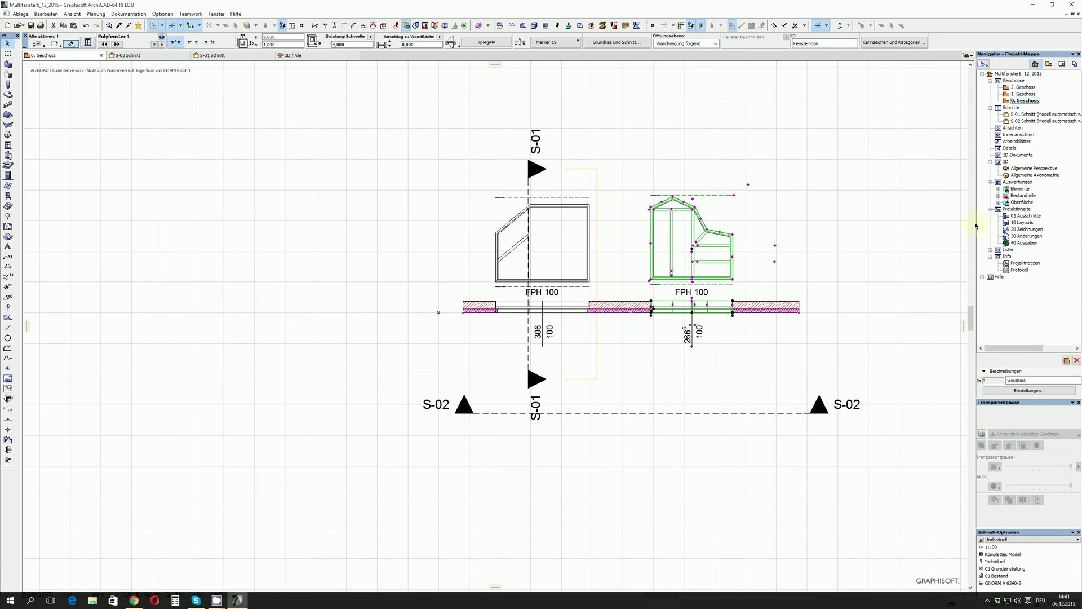
Step: Open the S-02 Schnitt section maximized and center the polygon window in view
left_click(1014, 121)
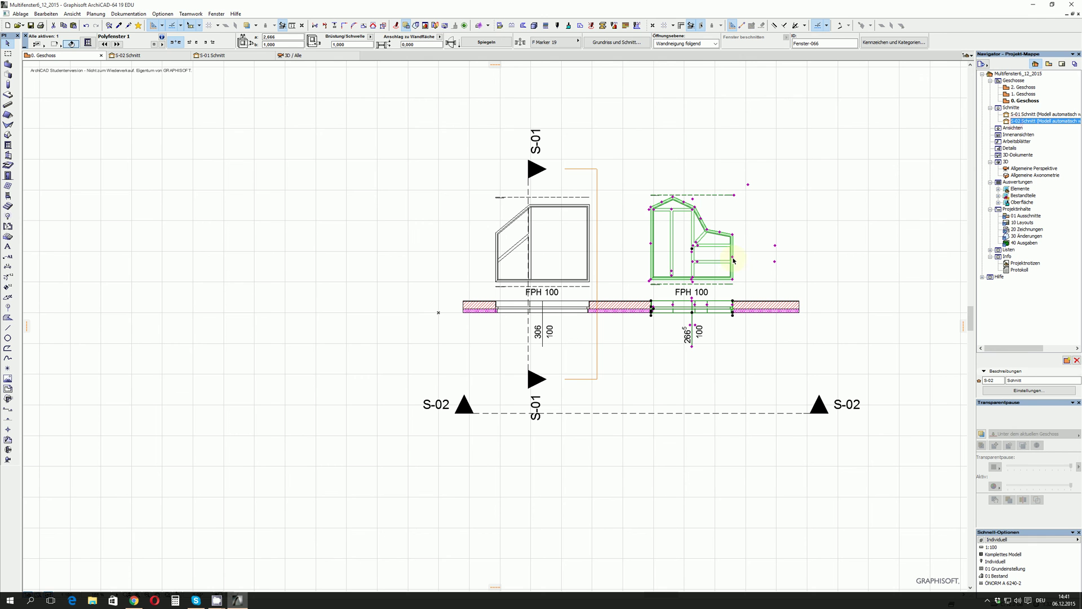
double_click(1018, 122)
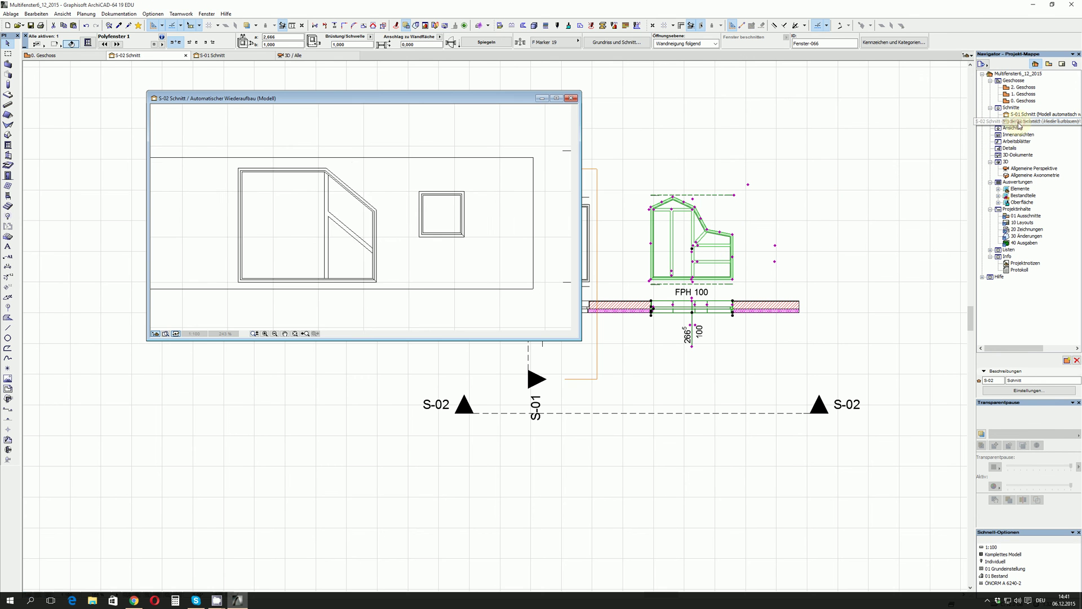
double_click(398, 98)
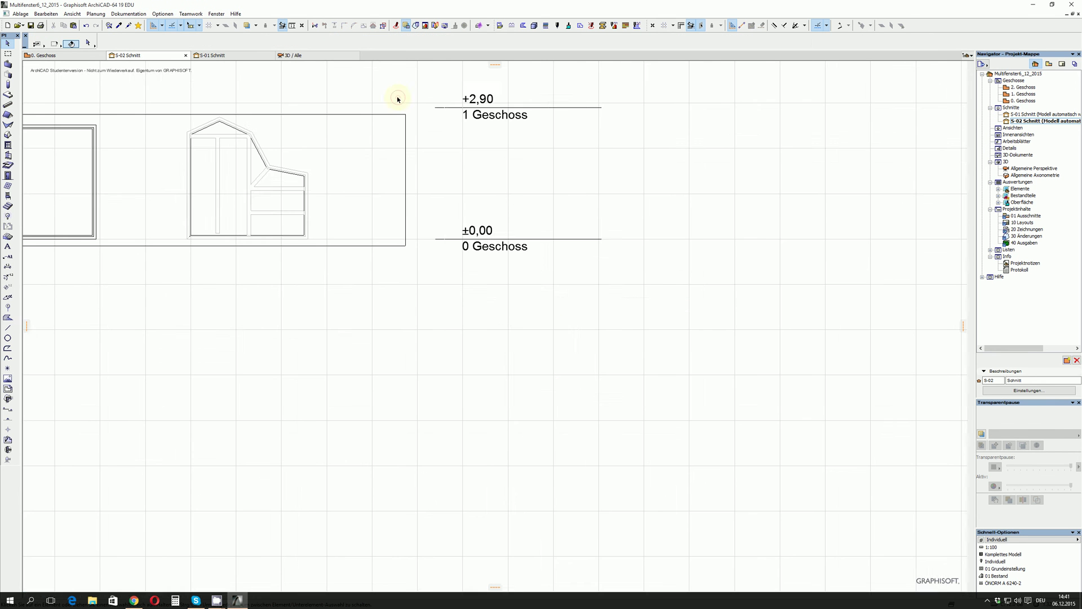
scroll(236, 208, "up", 2)
middle_click_drag(237, 208, 449, 372)
scroll(523, 392, "up", 3)
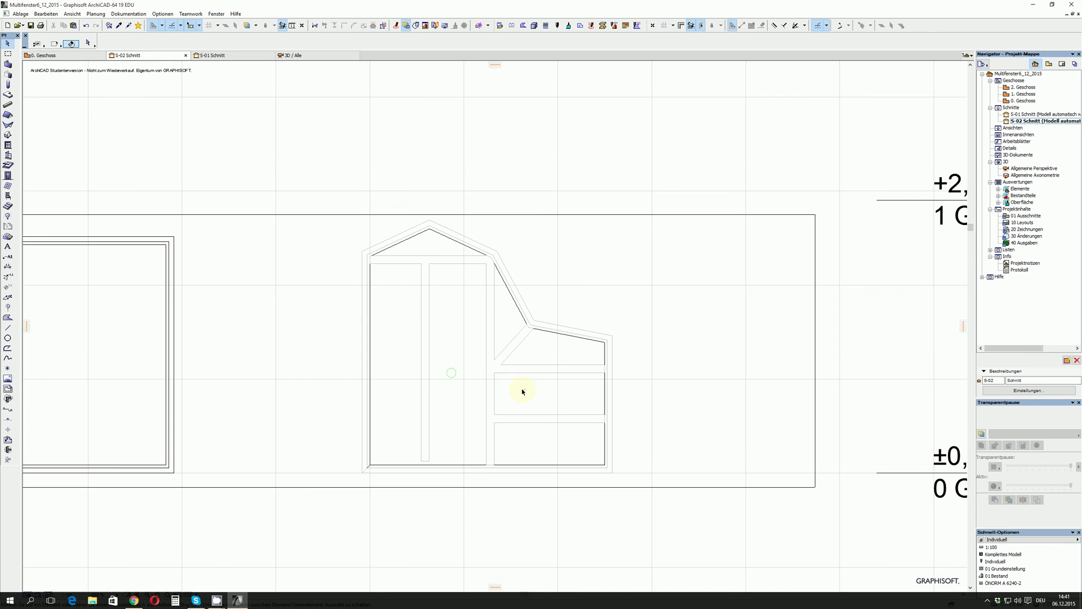
Step: Stretch the vertical mullion's bottom node down and its top node up to the frame's top edge
left_click(523, 349)
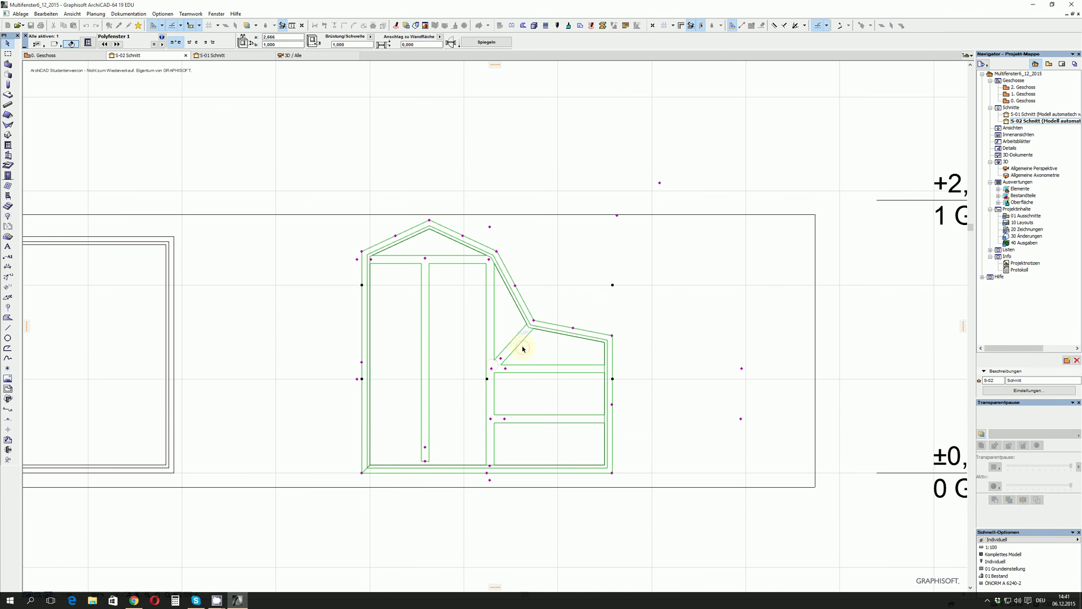
left_click(425, 463)
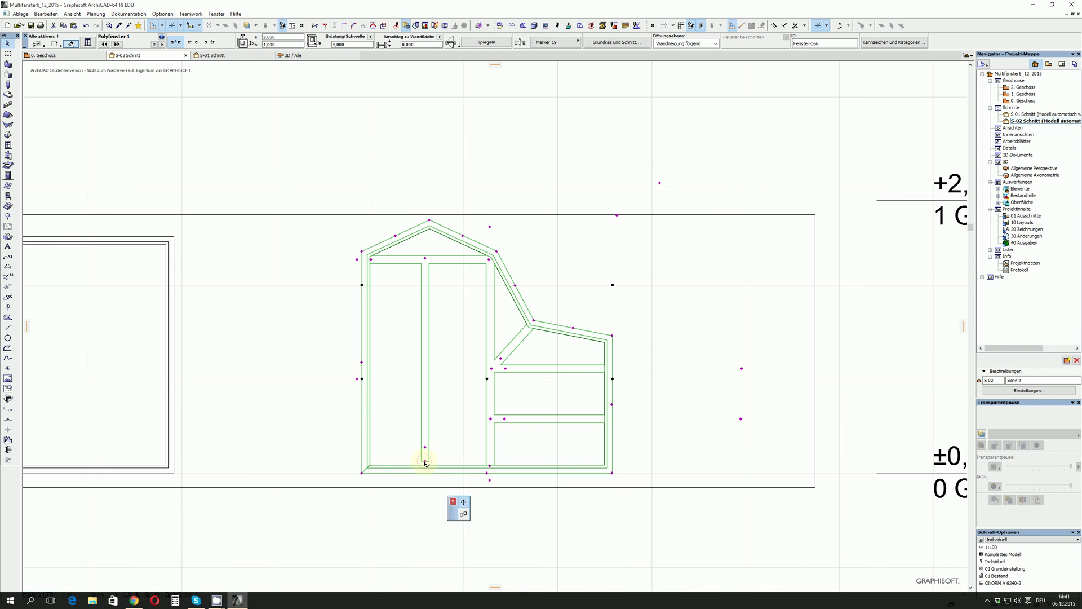
left_click(426, 472)
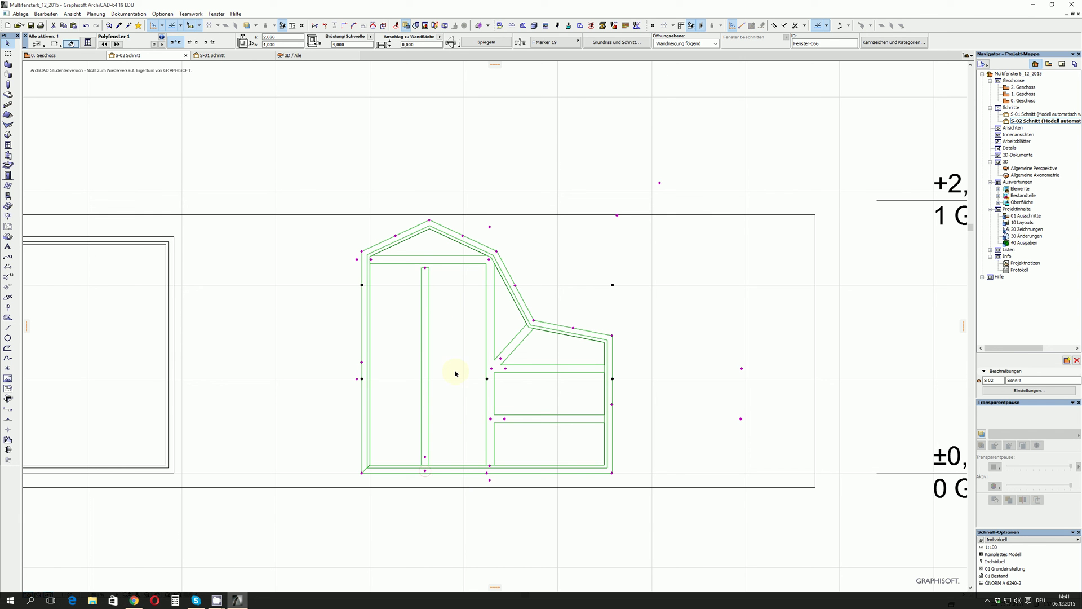
left_click(426, 269)
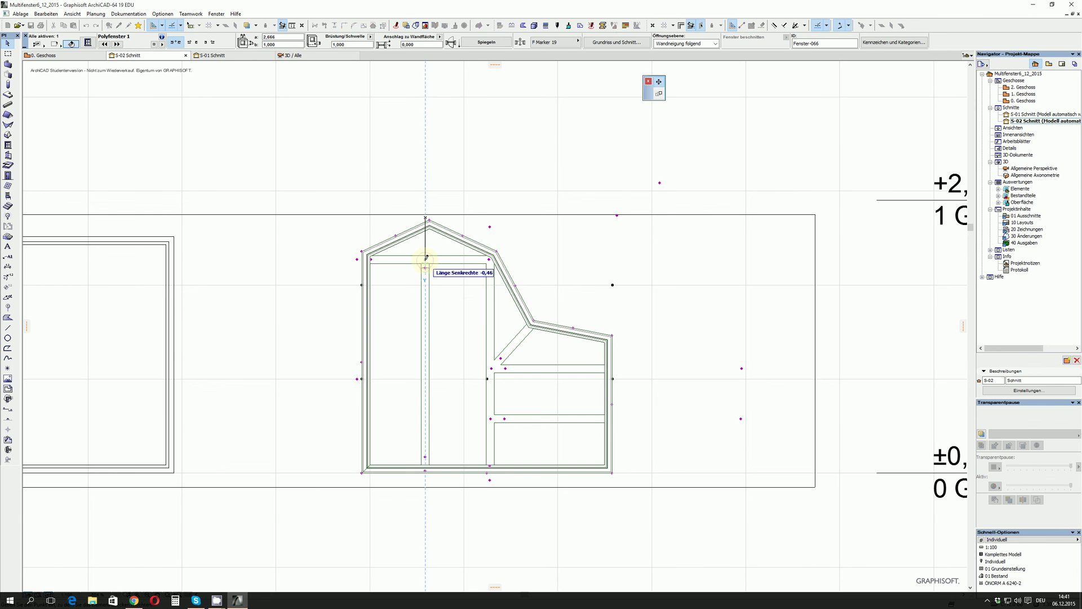
left_click(425, 261)
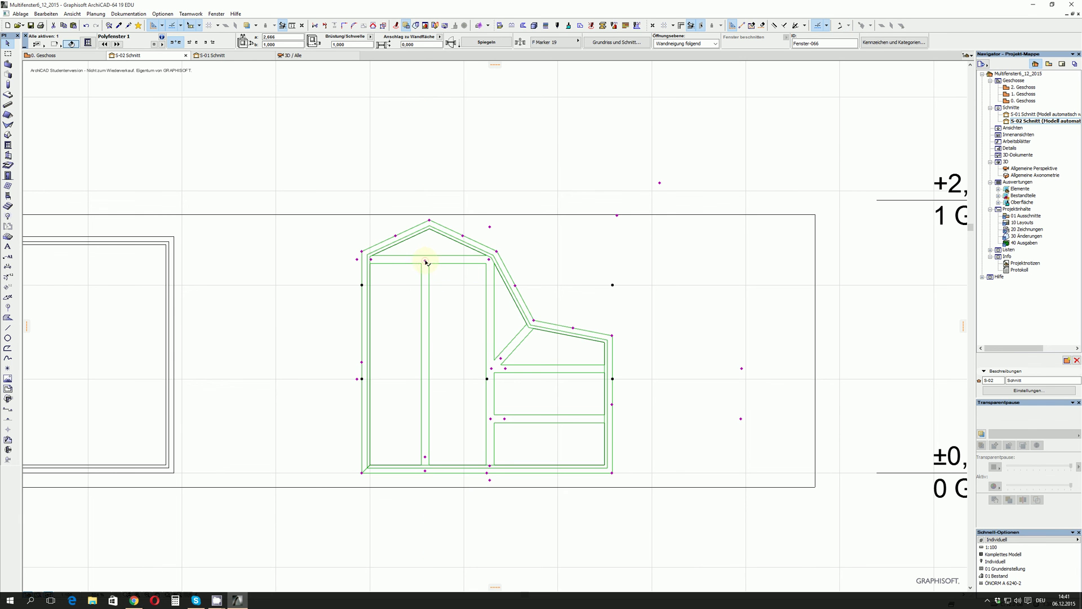
Step: Rotate the diagonal mullion to meet the corner where the slanted edge bends
left_click(501, 360)
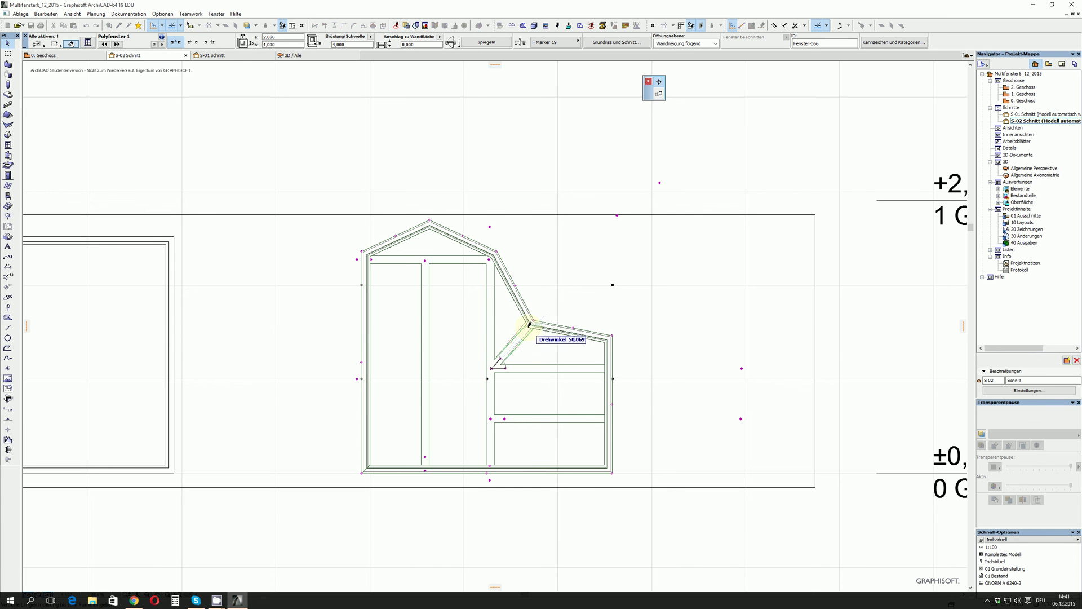
left_click(532, 325)
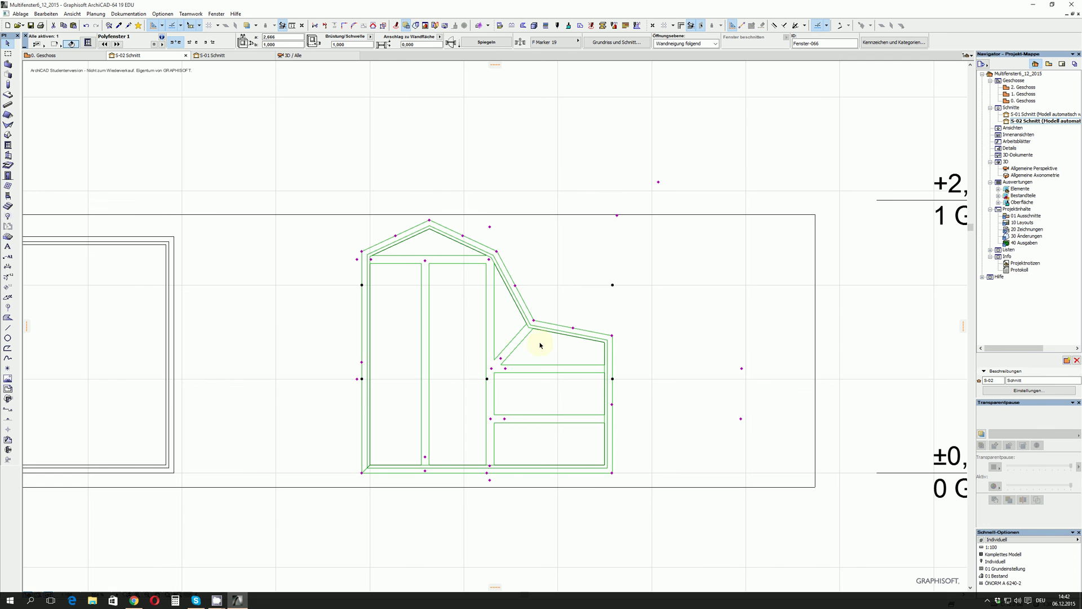
left_click(505, 420)
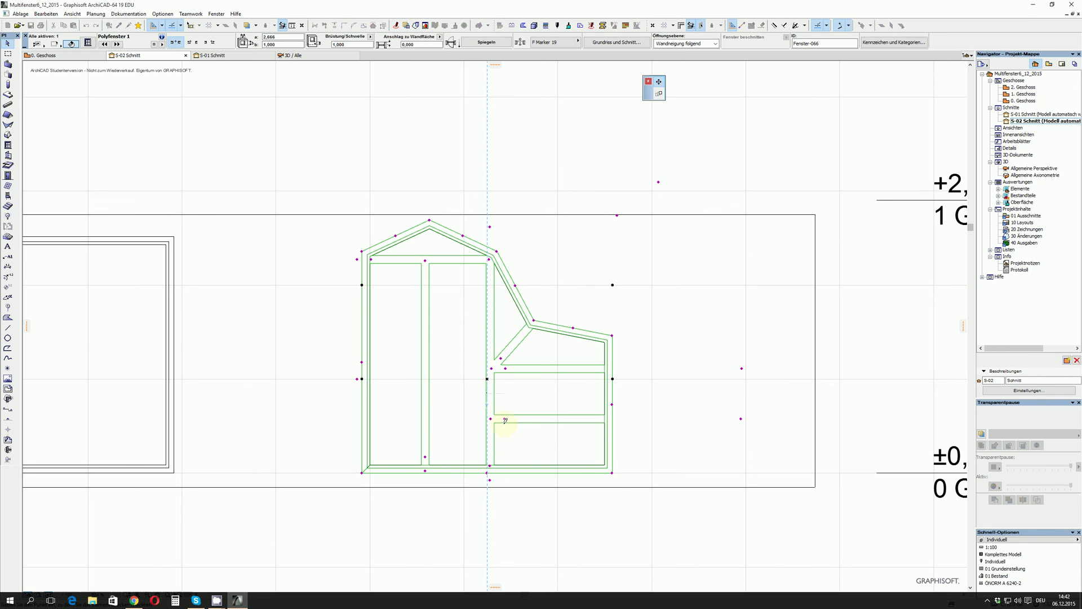
left_click(509, 436)
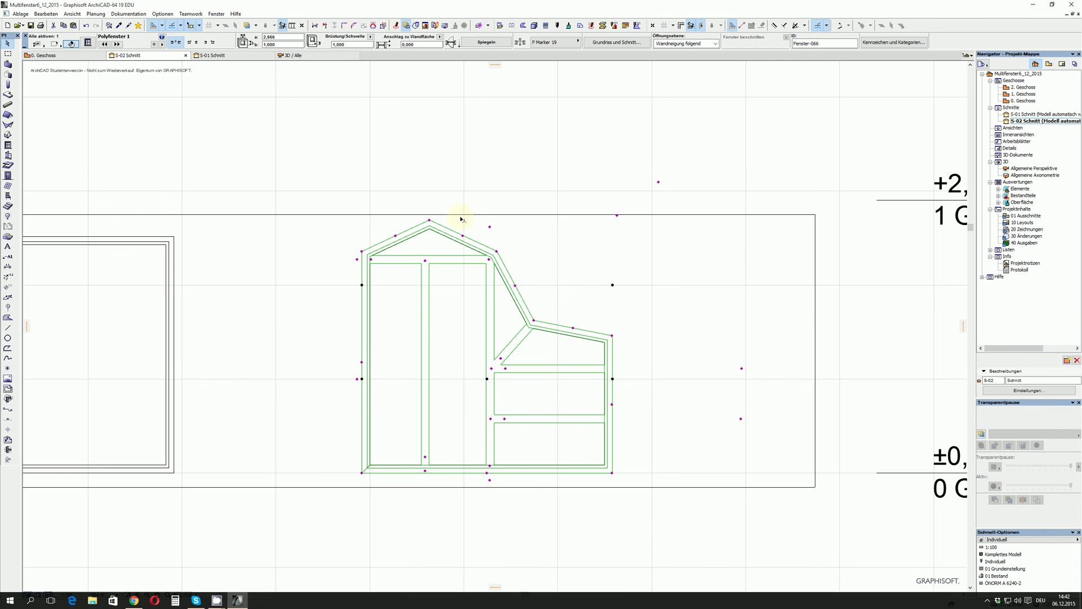
Step: On the 0. Geschoss plan, tilt a lower mullion of the polygon window by about 20.8 degrees
left_click(209, 55)
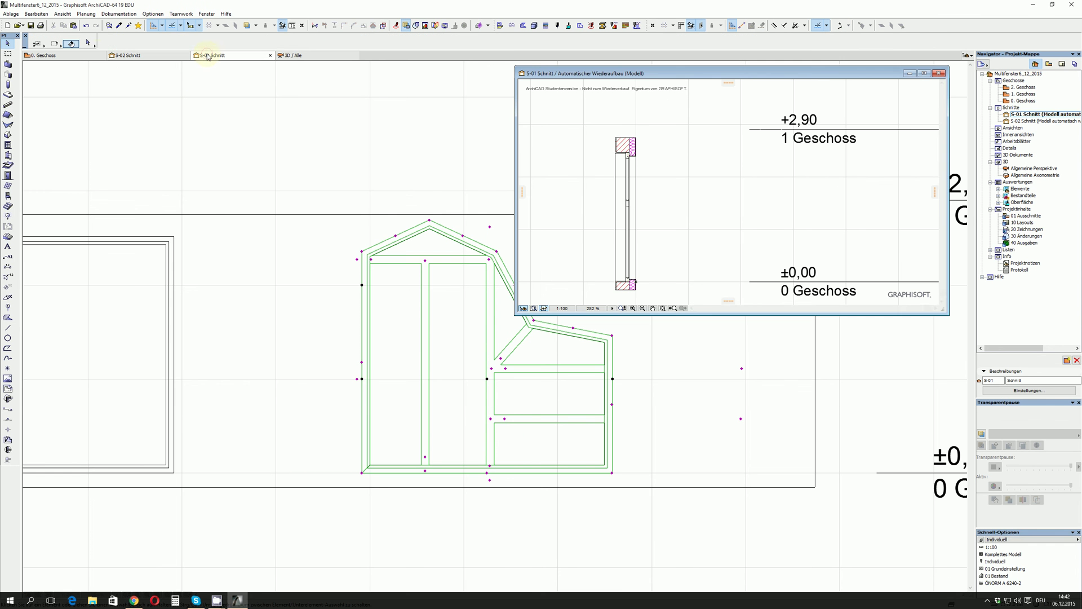
left_click(85, 56)
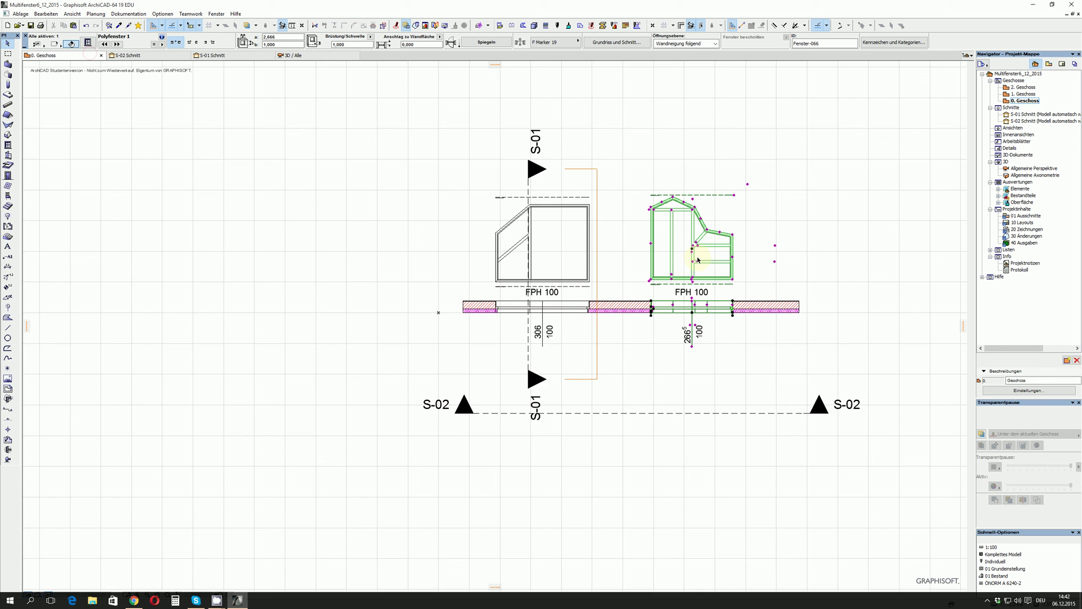
scroll(711, 261, "up", 3)
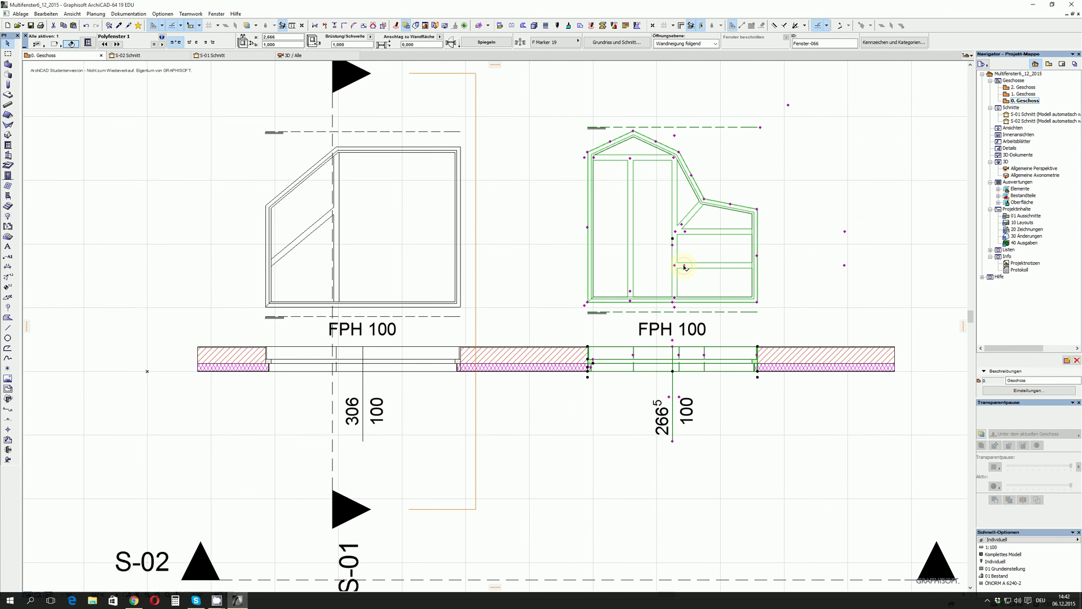
left_click(684, 267)
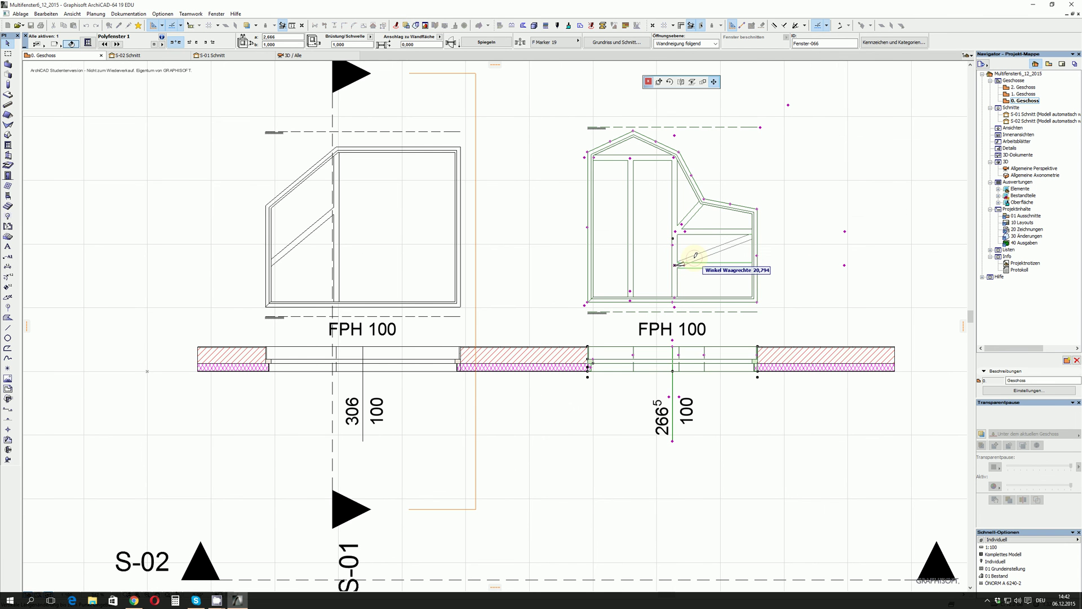
left_click(696, 256)
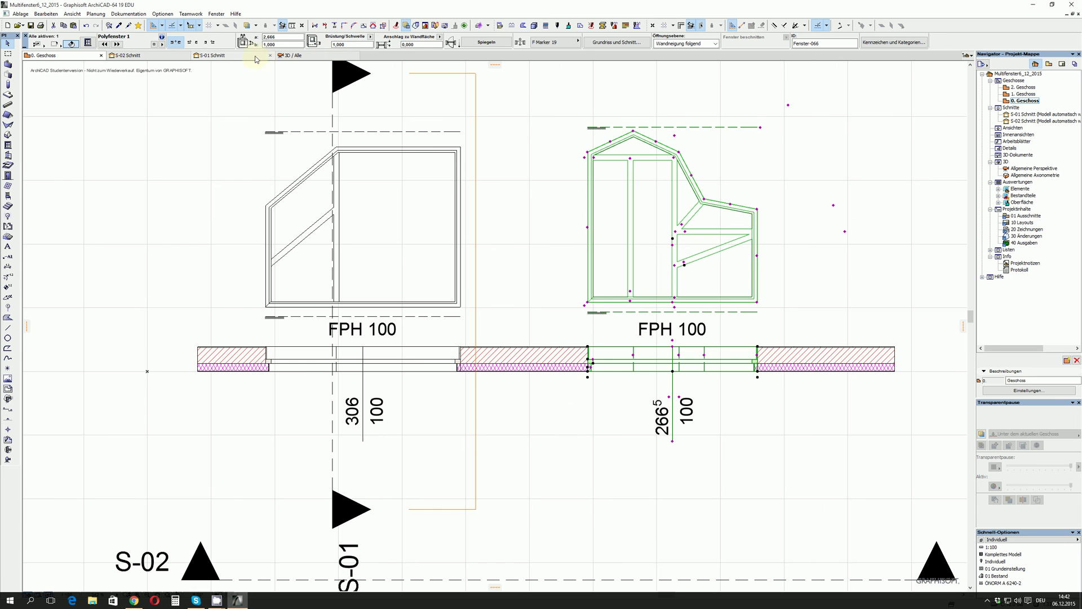
Step: In the S-02 section, rotate the tilted lower mullion flat into a second horizontal transom
left_click(178, 56)
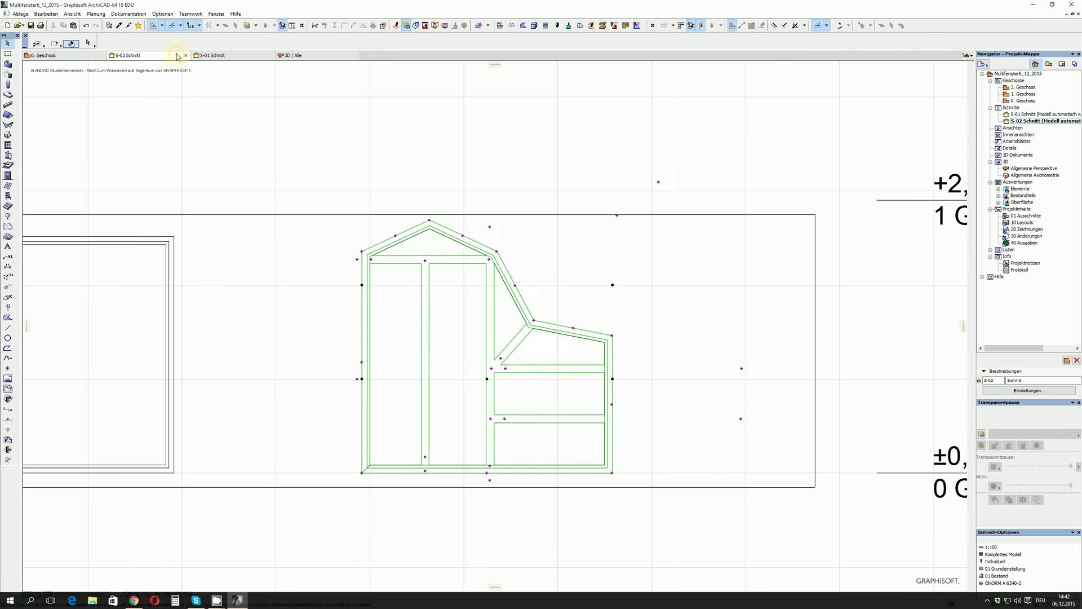
left_click(501, 423)
left_click(503, 418)
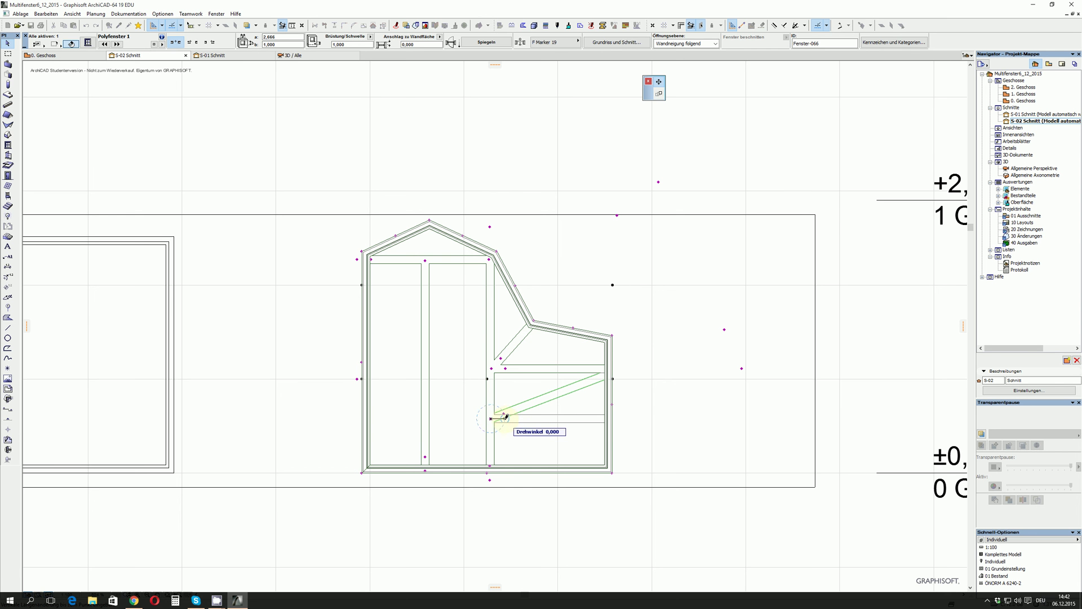
left_click(507, 417)
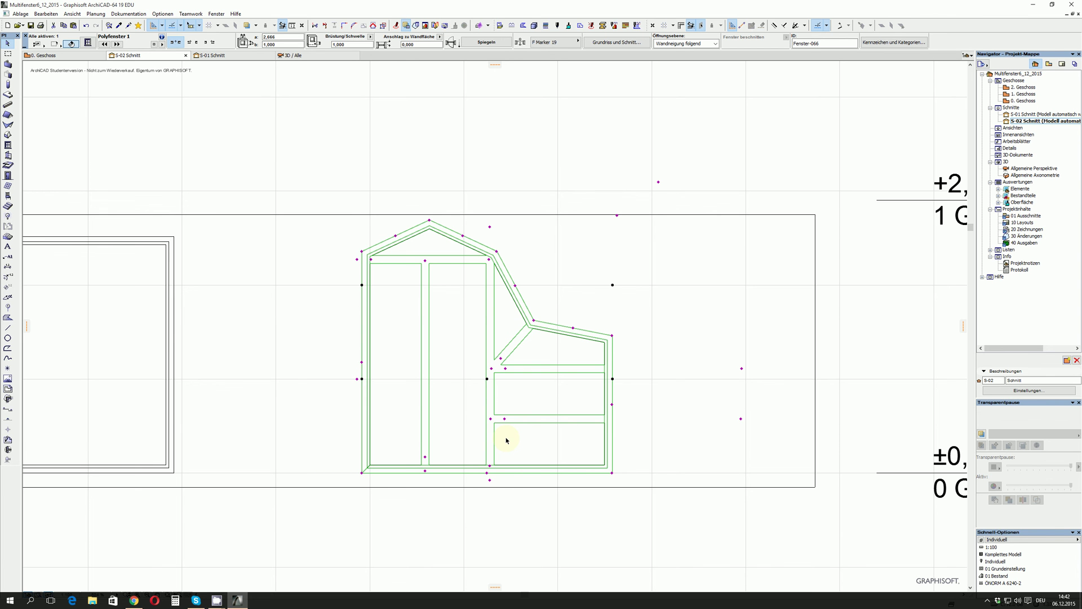
Step: Open the 3D view with F3, orbit to show the whole wall, and select the polygon window
left_click(395, 185)
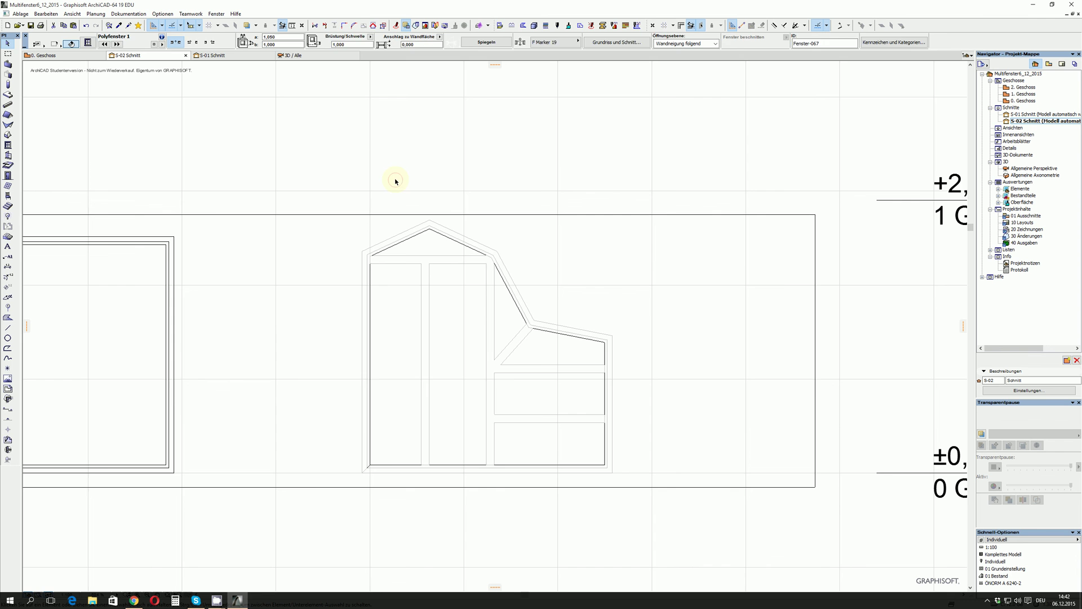
scroll(404, 265, "down", 3)
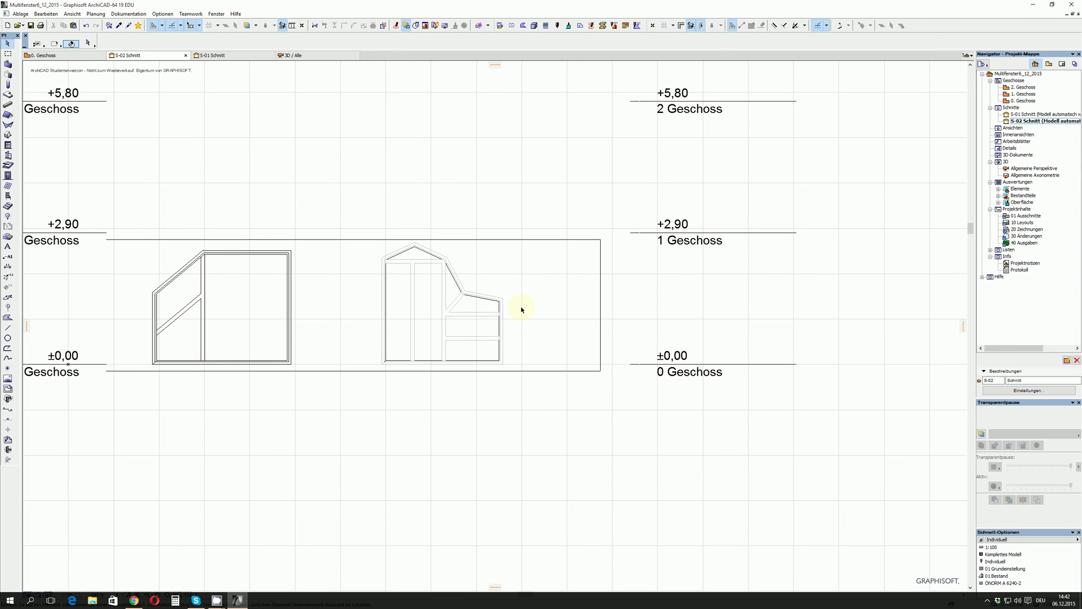
key("F3")
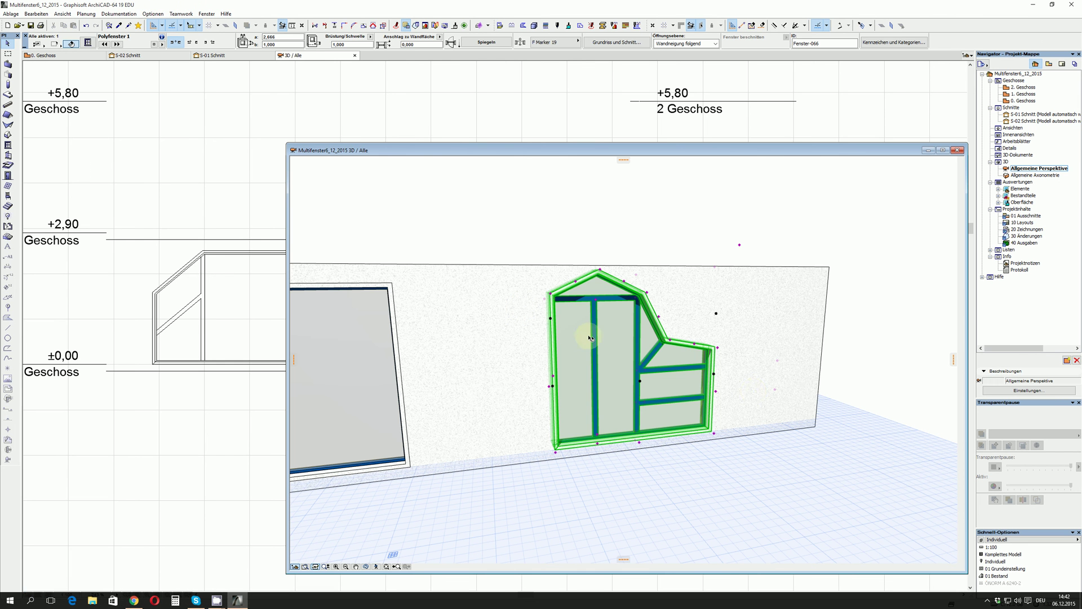
middle_click_drag(756, 392, 581, 417, "shift")
left_click(581, 417)
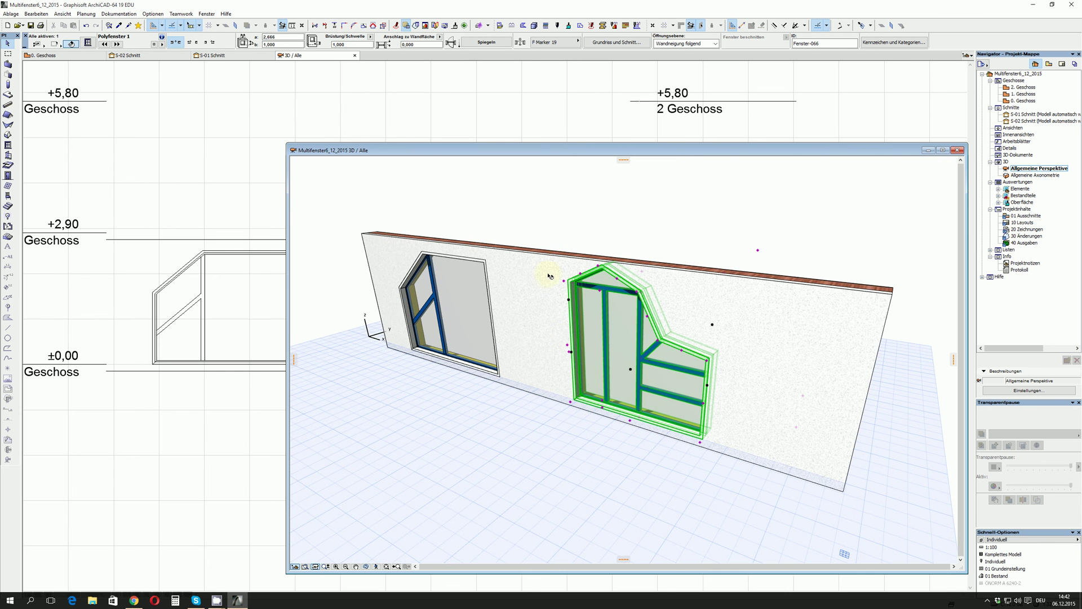